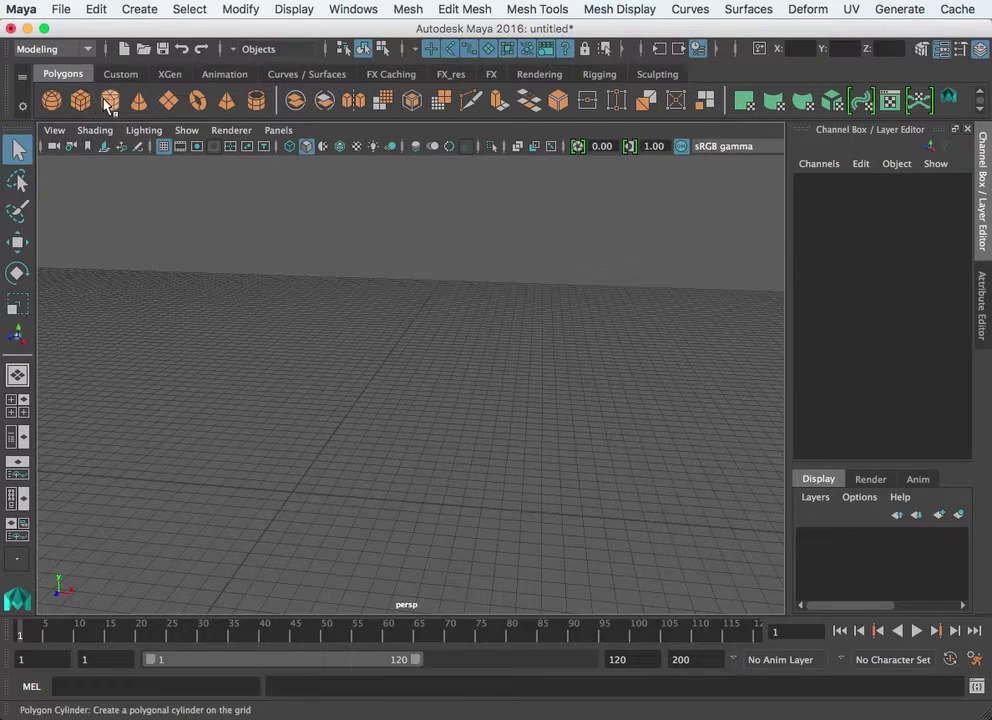
Create a polygon cylinder and set its radius to 5 and height to 10
left_click(110, 101)
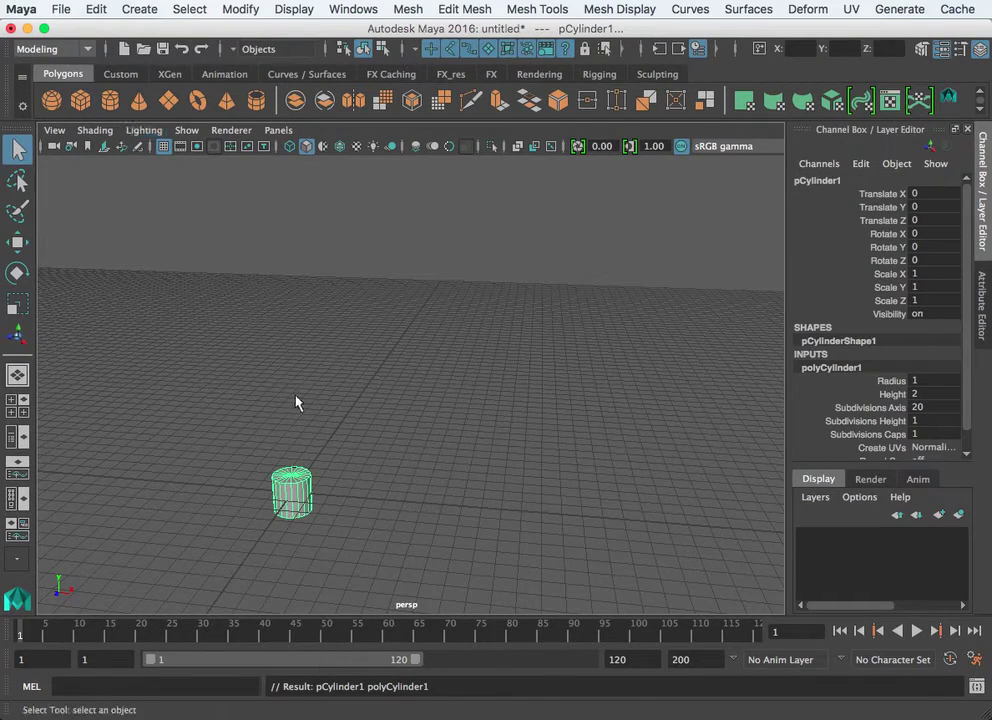
left_click_drag(375, 486, 403, 516, "alt")
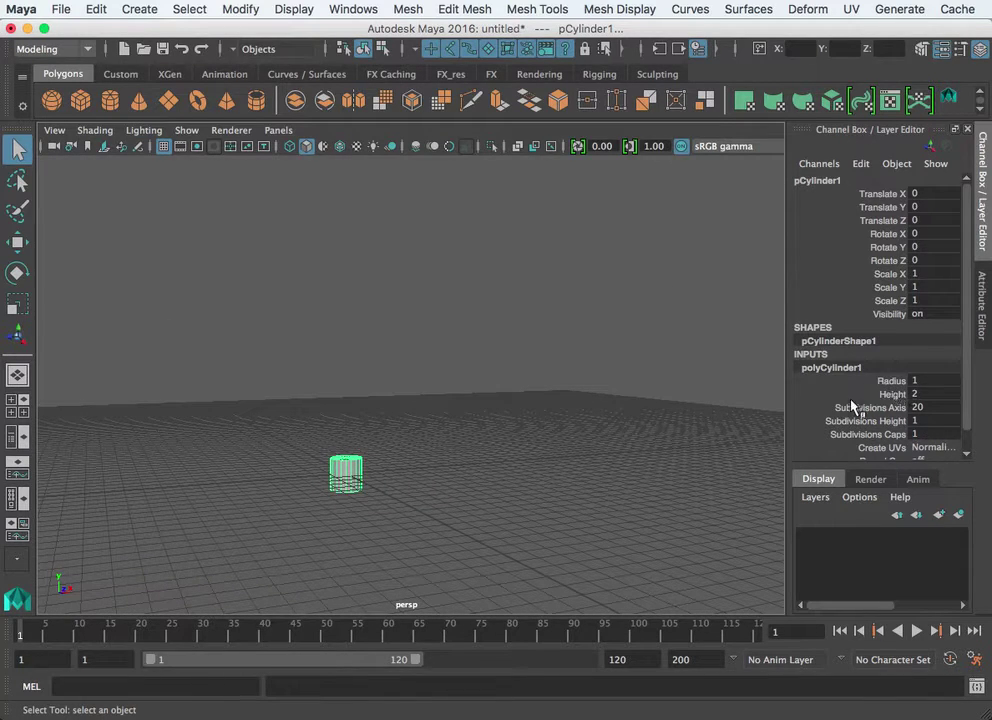
double_click(931, 381)
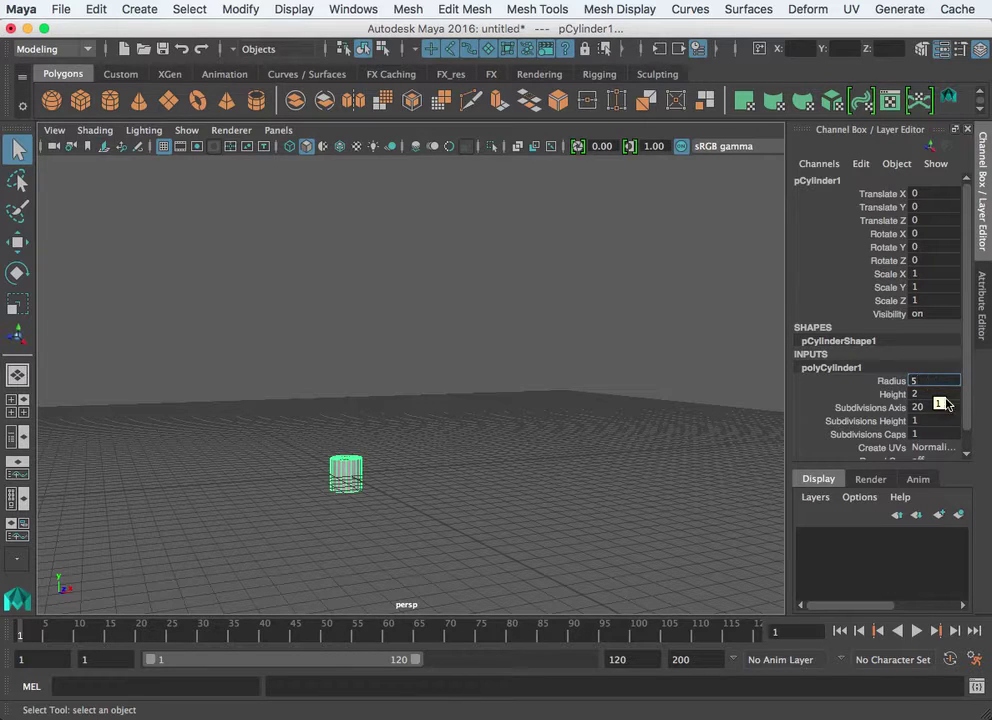
type("5")
double_click(928, 394)
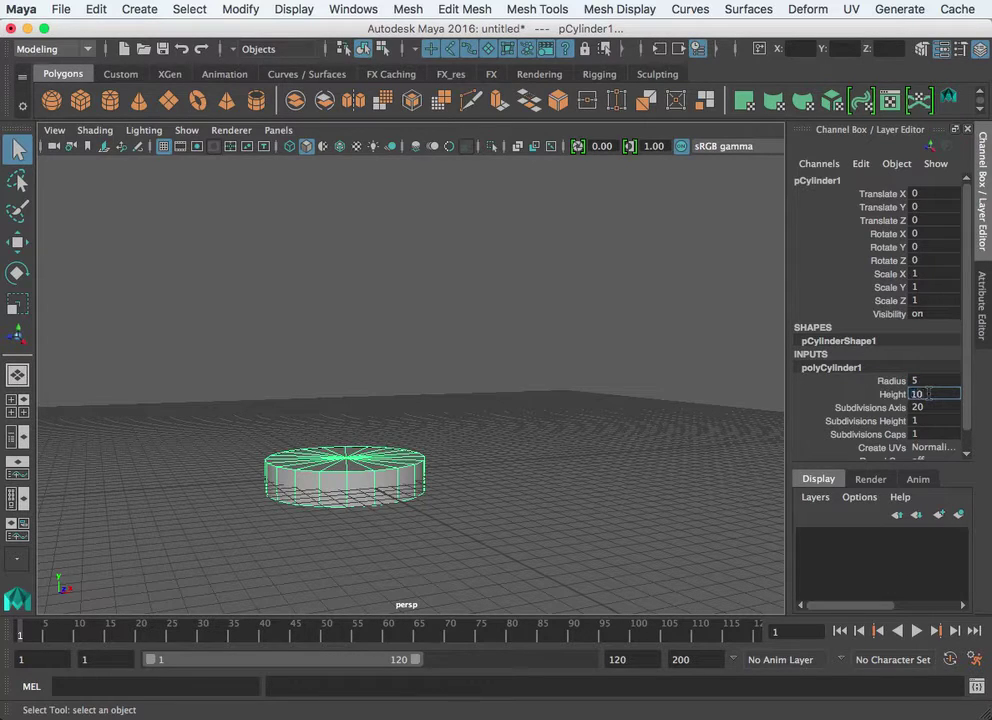
key("Return")
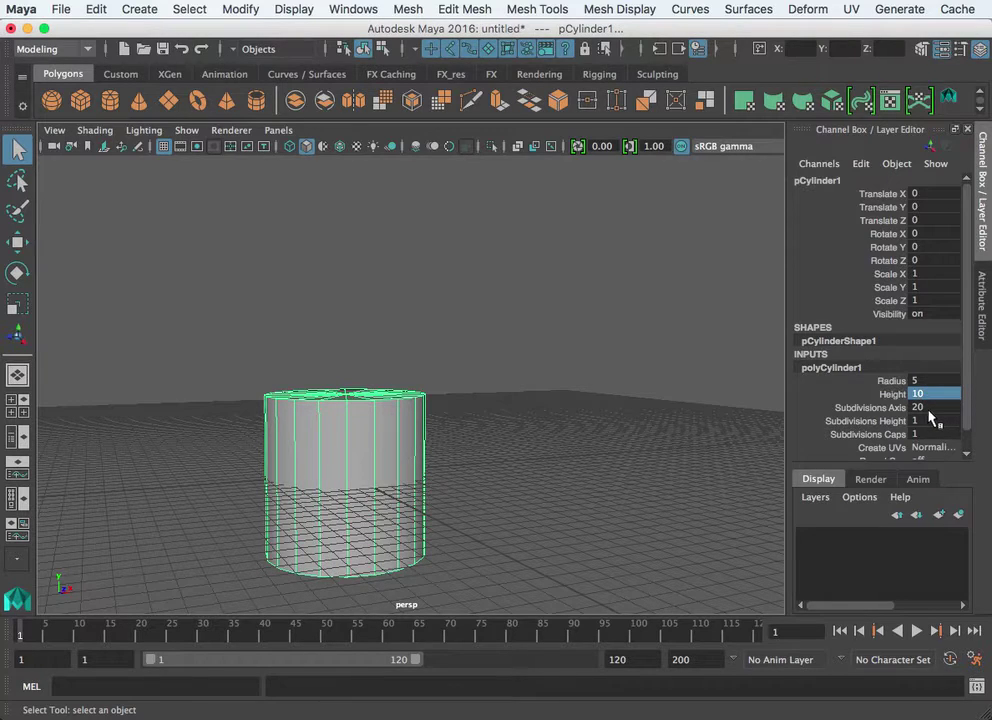
Give the cylinder 18 subdivisions around its axis
left_click_drag(655, 440, 520, 452, "alt")
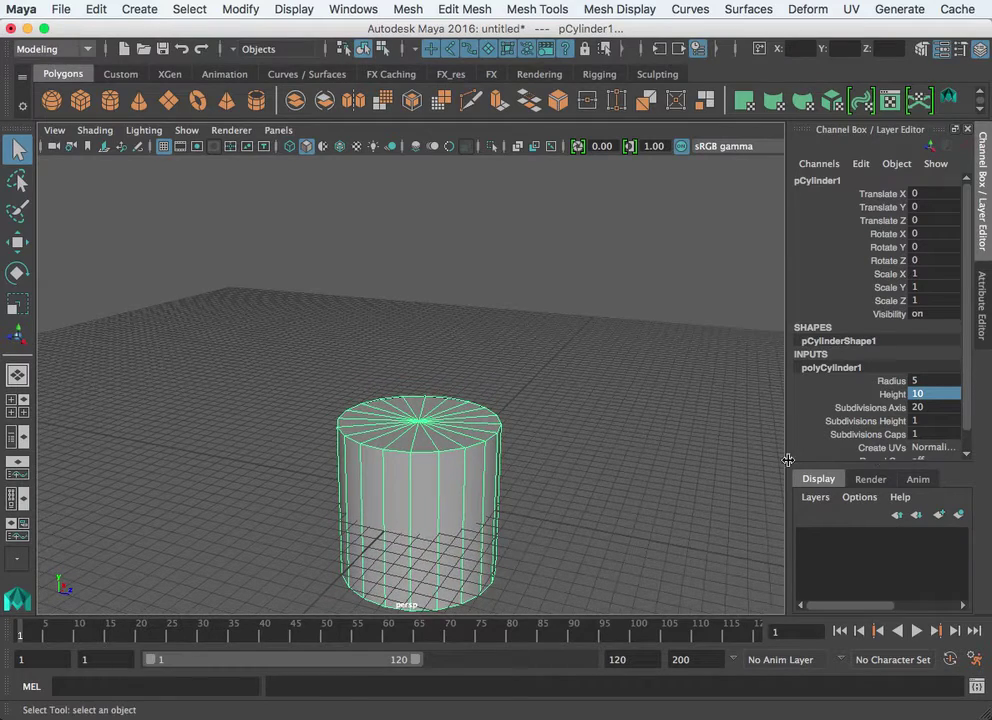
double_click(939, 410)
type("18")
key("Return")
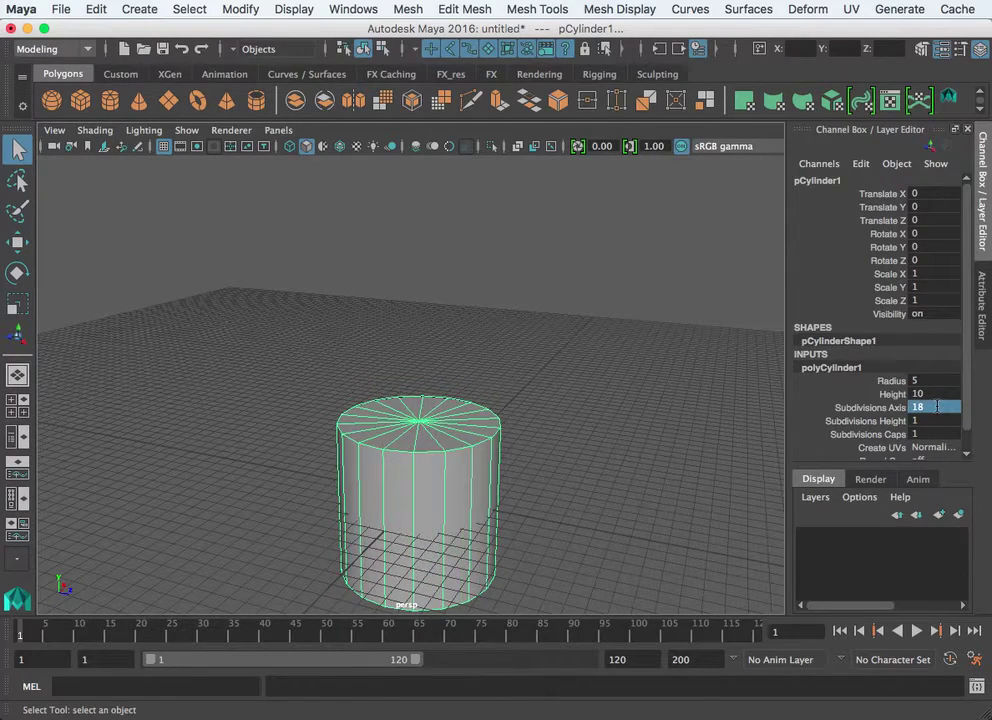
left_click_drag(604, 512, 520, 487, "alt")
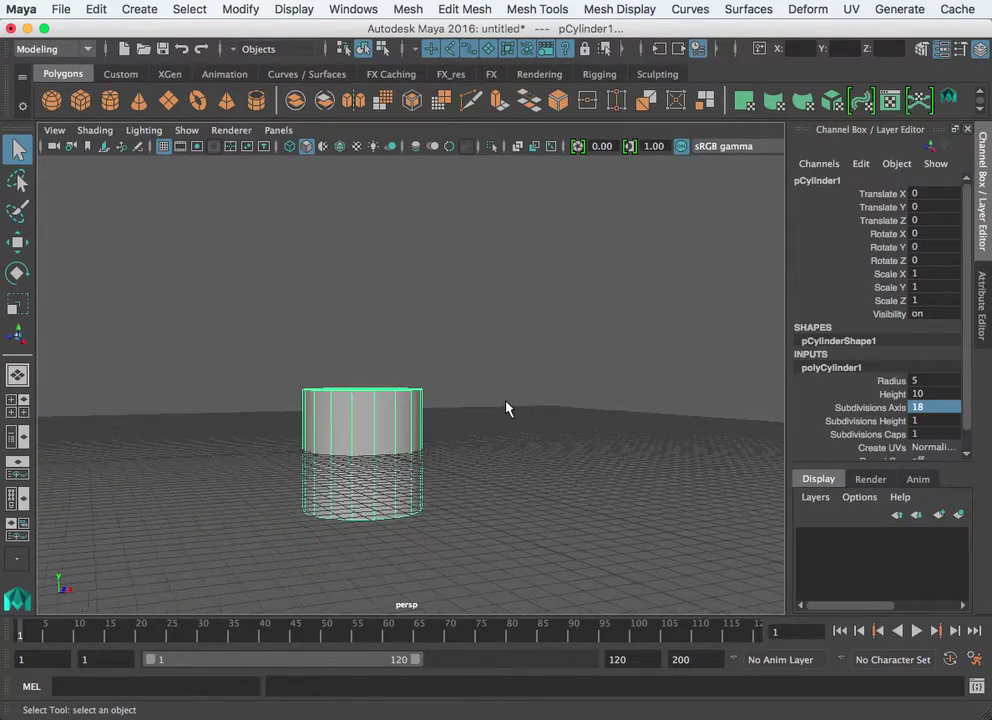
scroll(500, 406, "down", 3)
right_click_drag(396, 421, 482, 380)
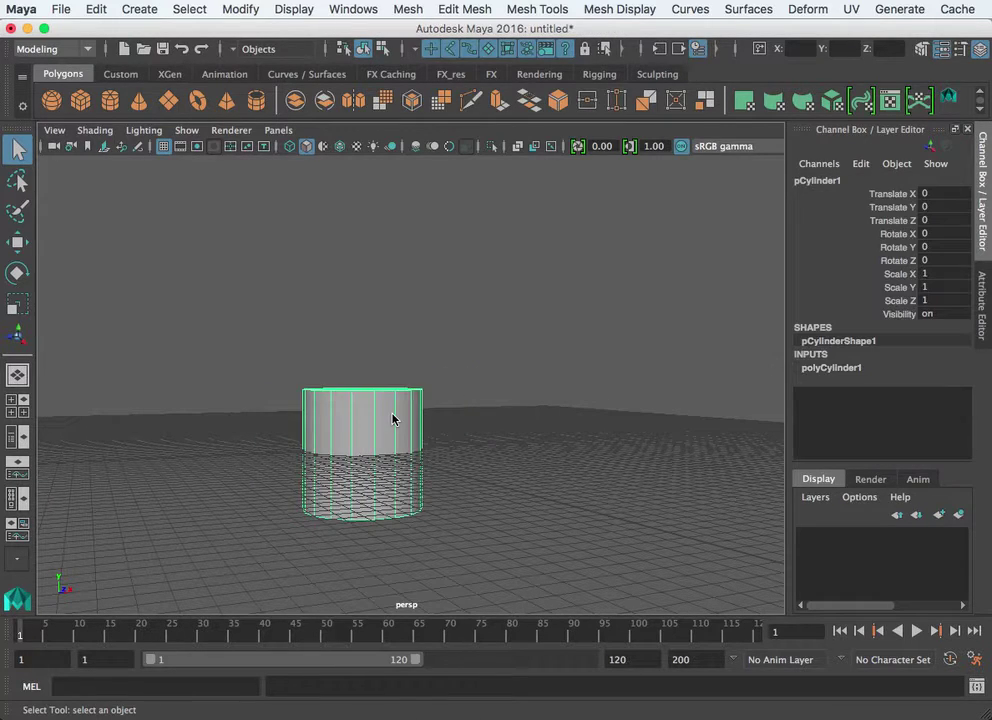
Move the cylinder's pivot to its base and raise it to Translate Y 5
key("w")
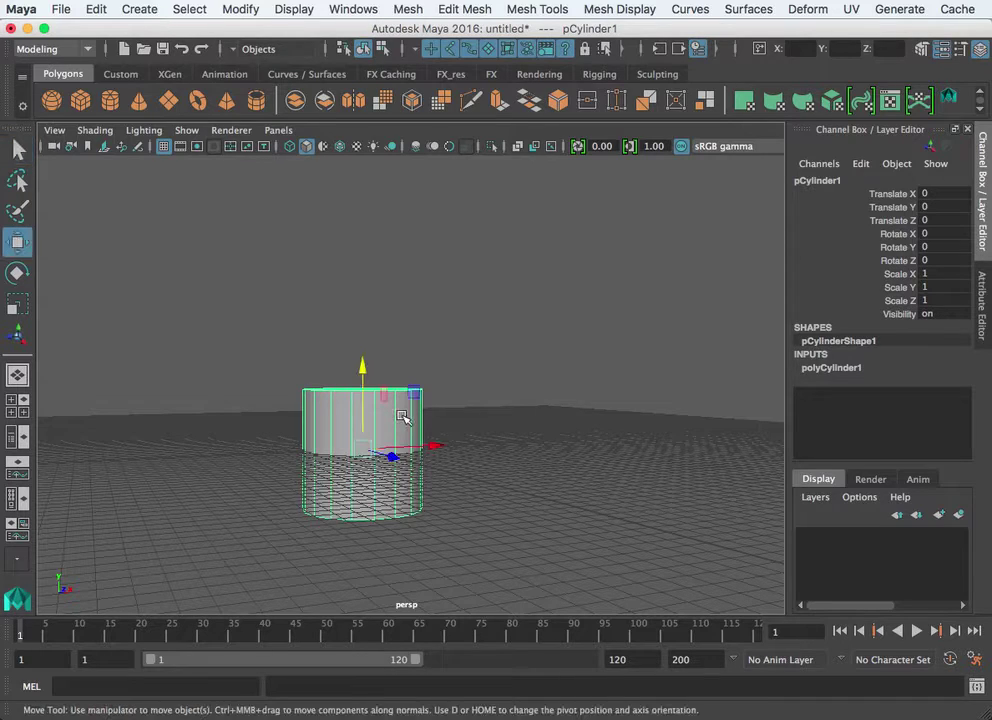
key("d")
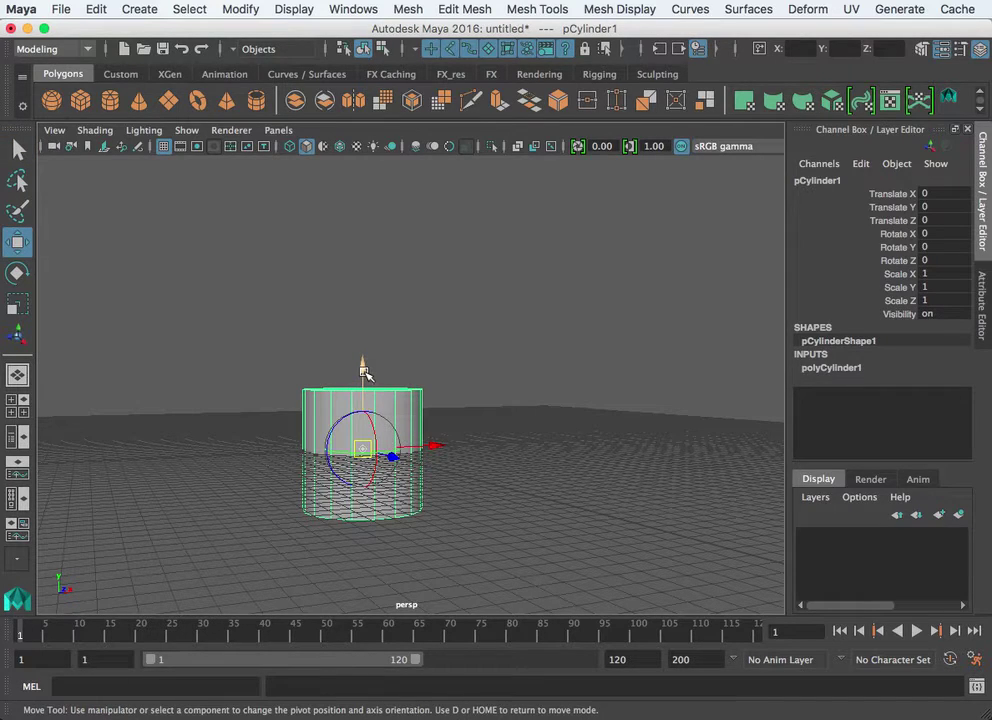
left_click_drag(365, 372, 379, 503)
key("d")
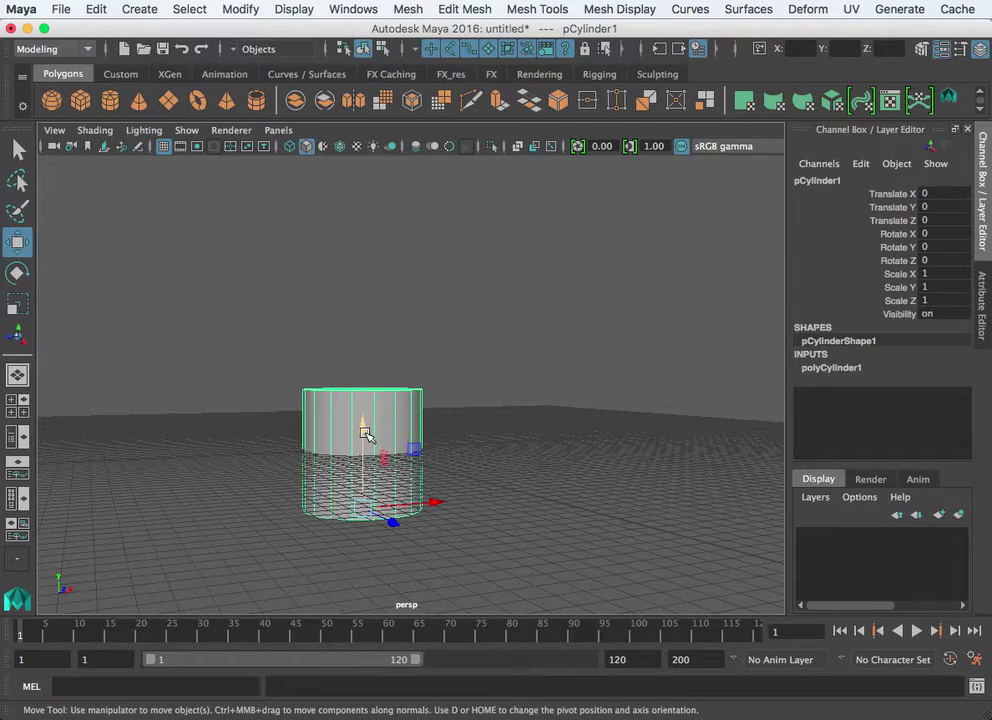
mouse_move(365, 432)
left_mouse_down()
mouse_move(368, 387)
mouse_move(356, 454)
left_mouse_up()
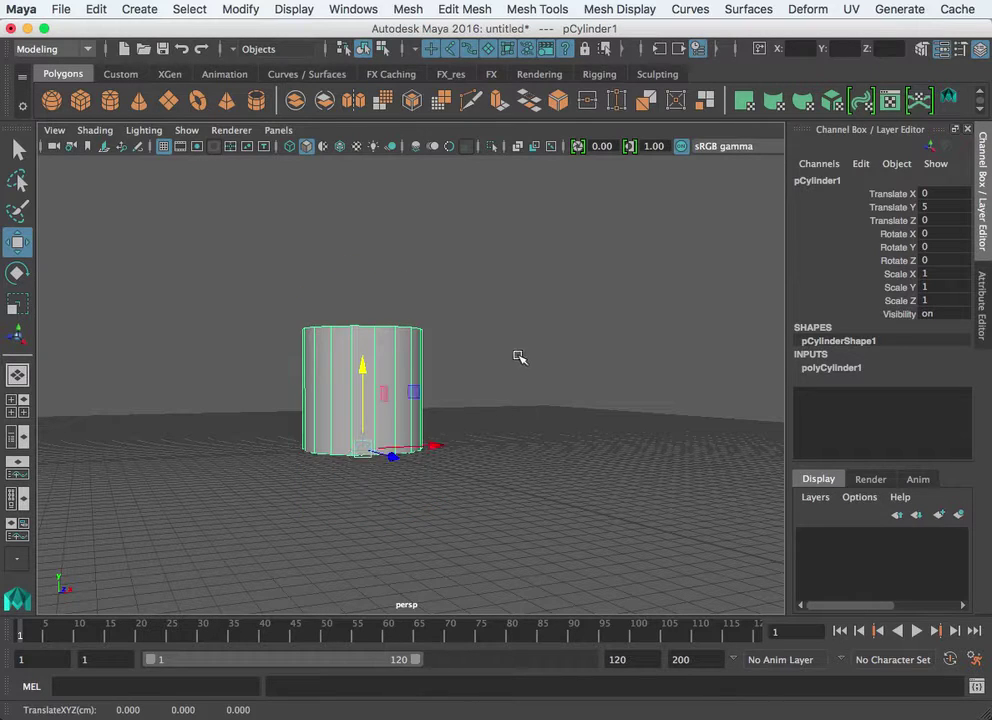
Undo a trial uniform scale, reframe the view and reselect the cylinder
key("r")
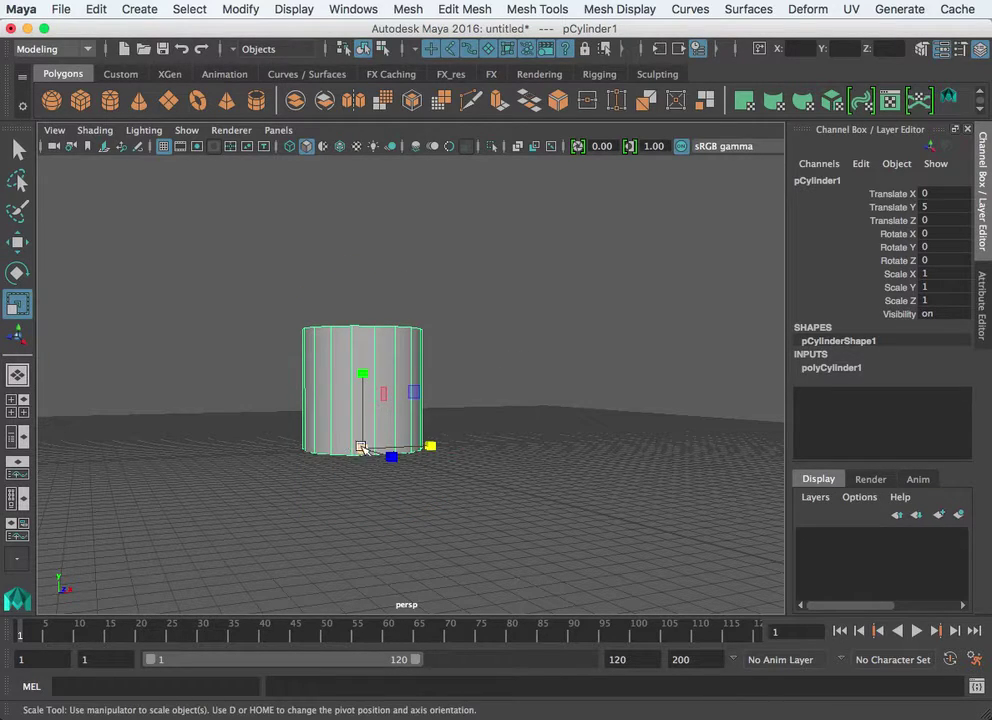
left_click_drag(361, 447, 412, 425)
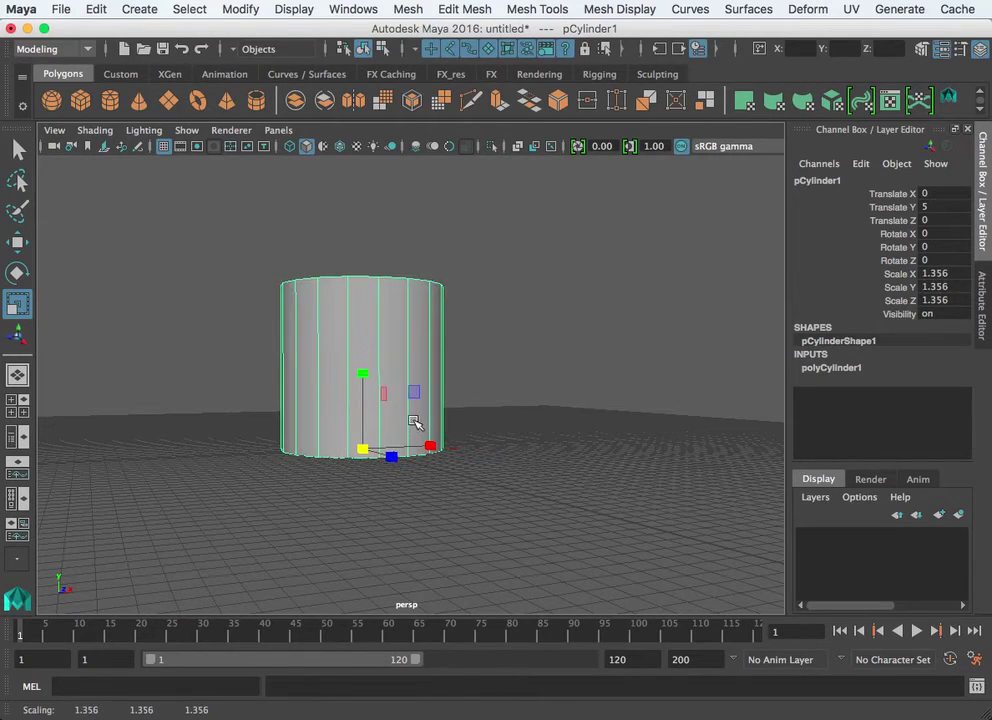
key("z")
left_click_drag(558, 353, 465, 365, "alt")
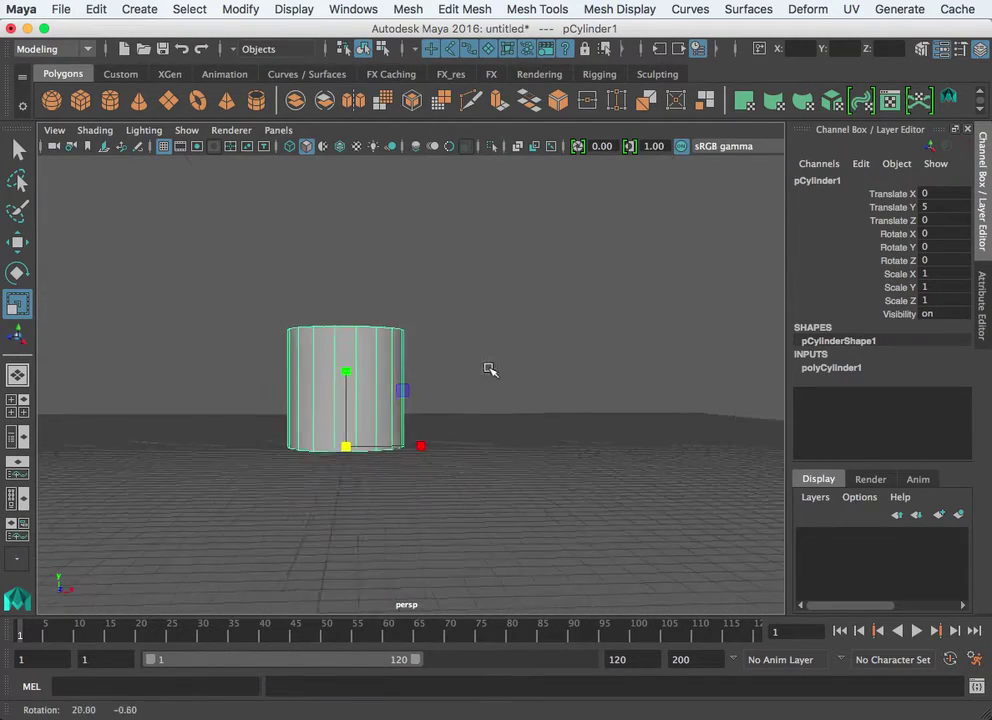
right_click_drag(465, 365, 700, 387, "alt")
left_click_drag(700, 387, 424, 402, "alt")
left_click(598, 354)
left_click(462, 364)
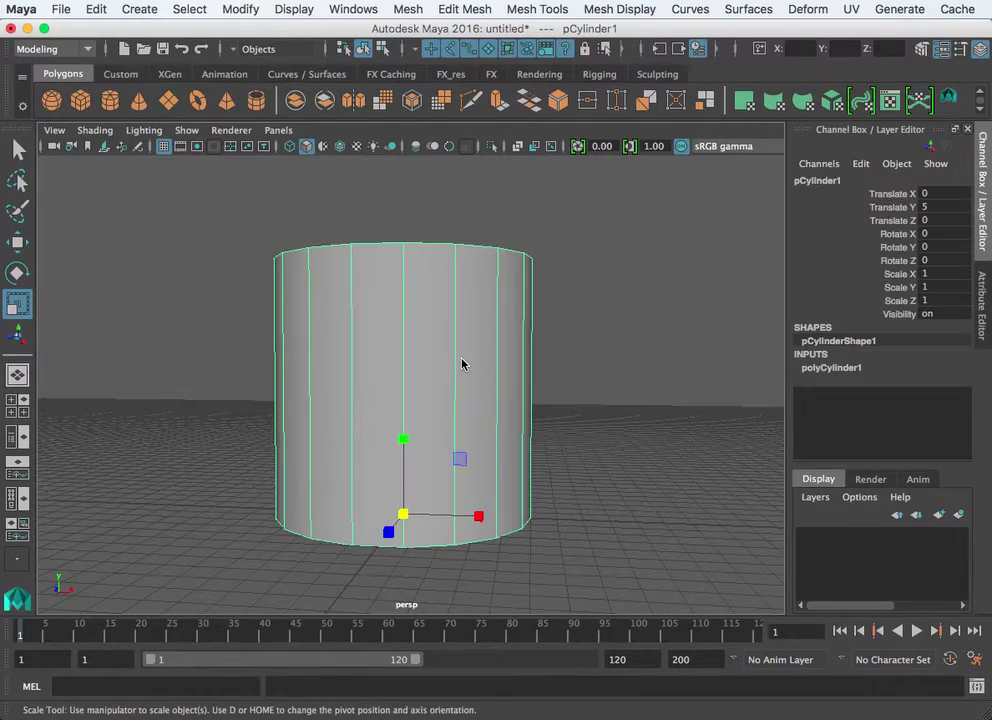
right_click(406, 347)
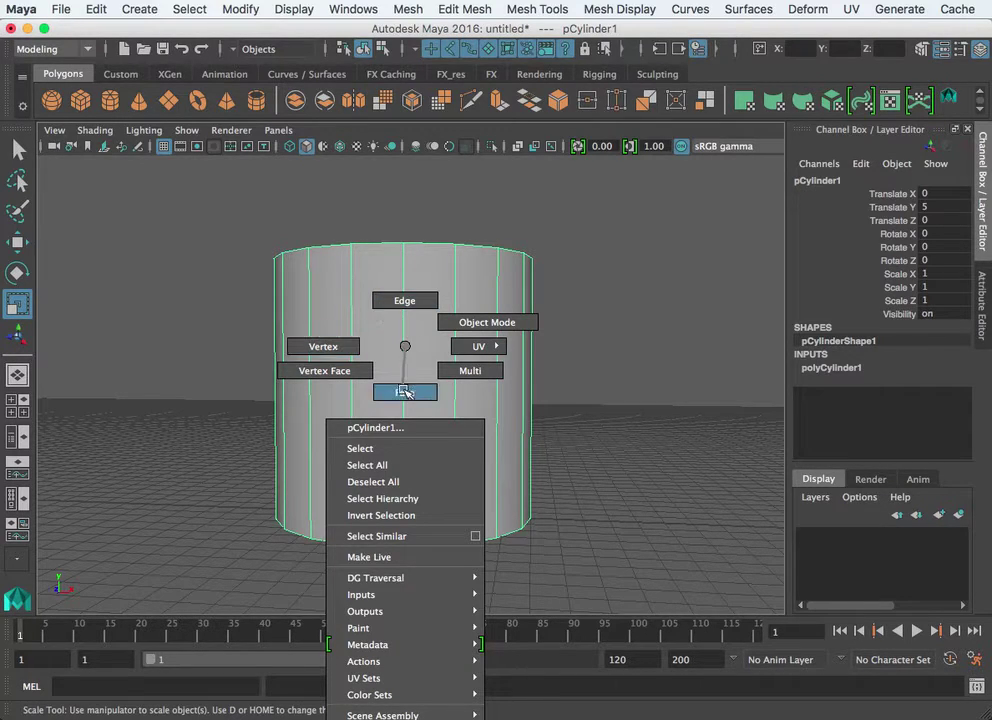
right_click_drag(404, 365, 404, 345)
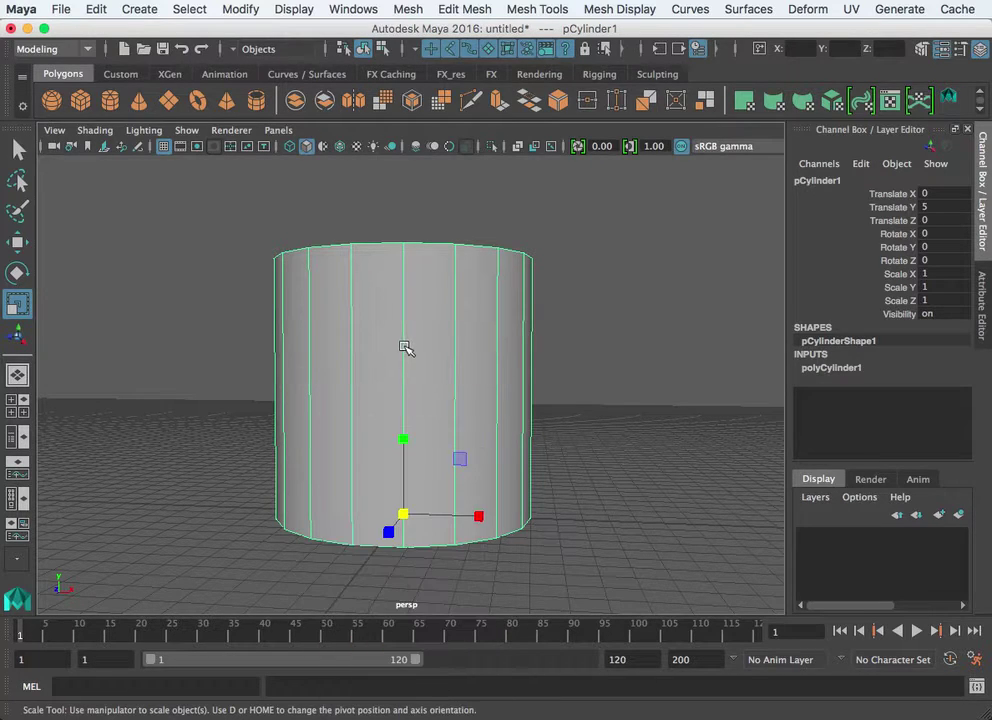
mouse_move(434, 381)
left_mouse_down("alt")
mouse_move(454, 407)
mouse_move(449, 372)
left_mouse_up("alt")
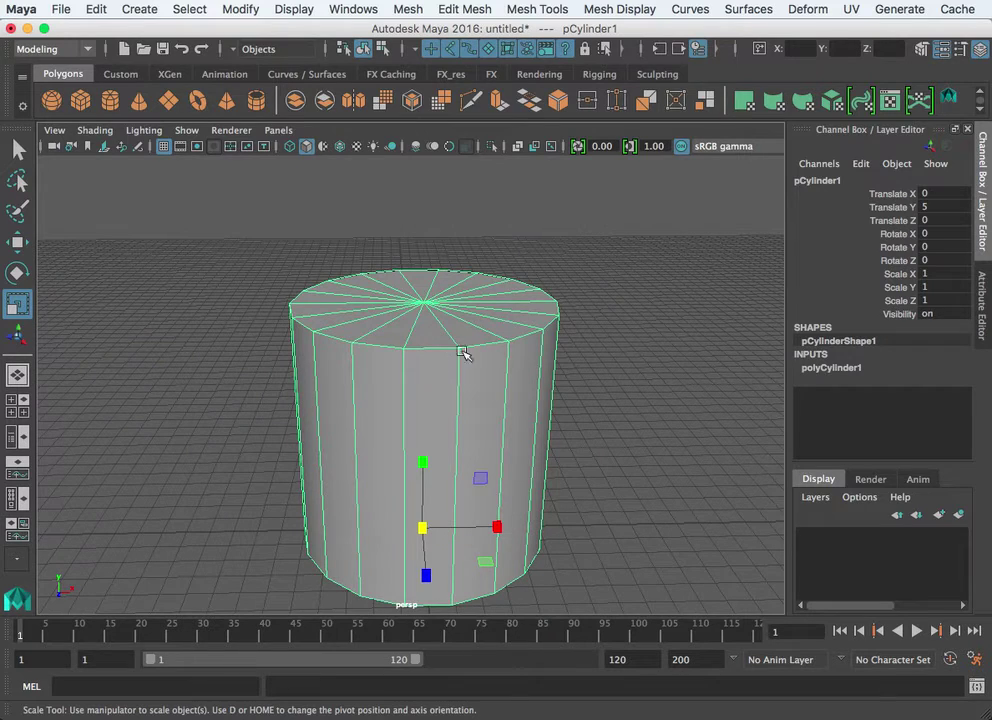
right_click_drag(370, 347, 372, 312)
left_click(379, 343)
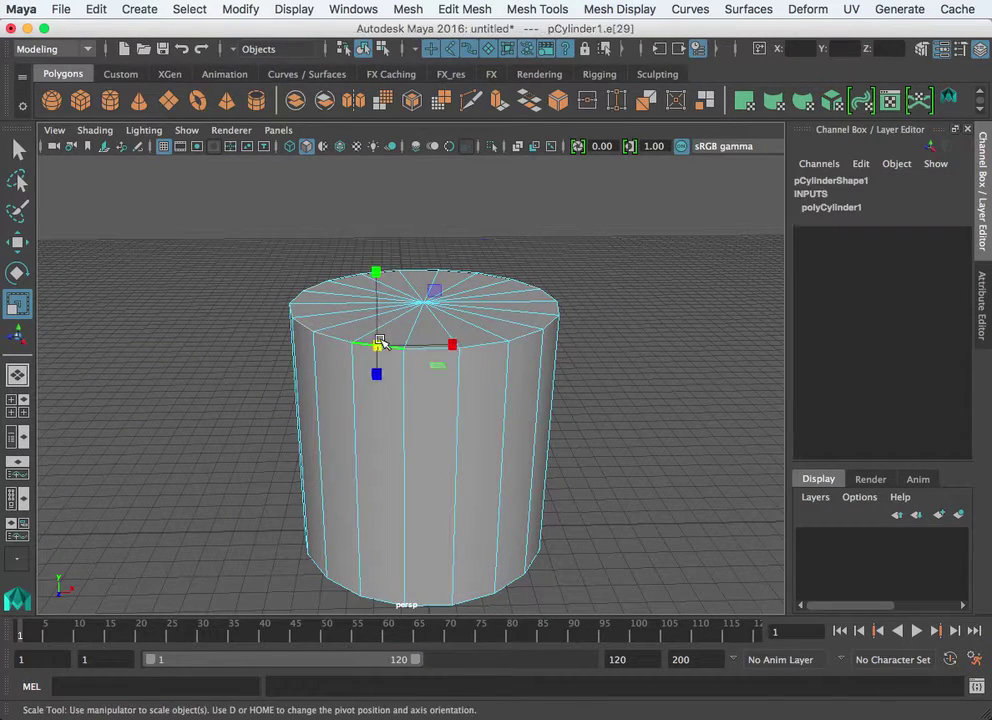
double_click(379, 343)
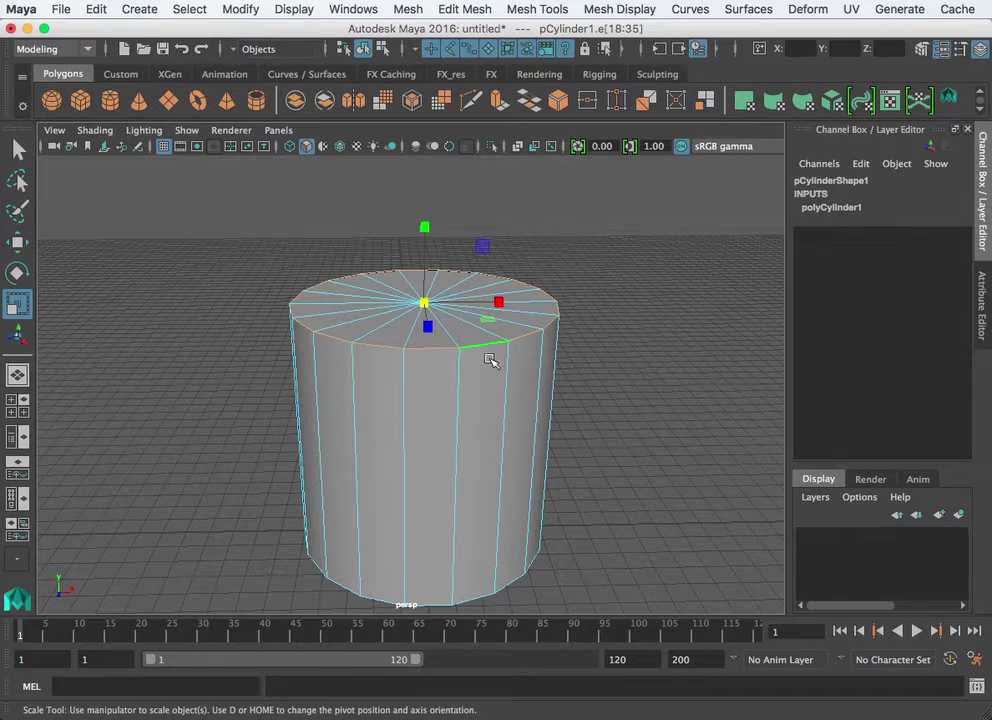
double_click(468, 594)
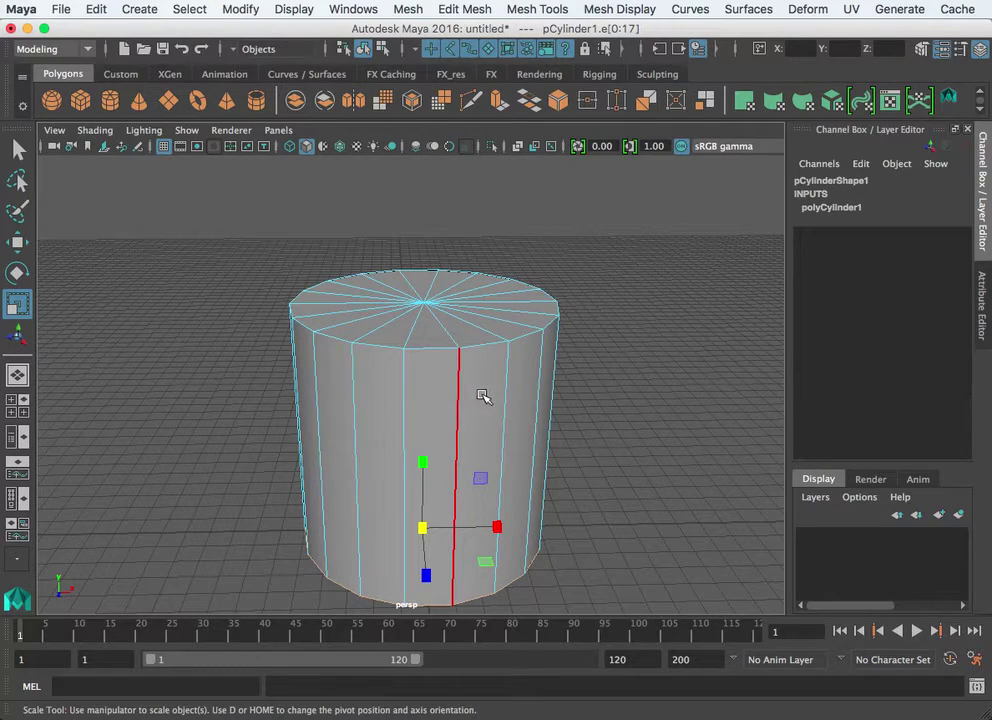
mouse_move(465, 410)
left_mouse_down("alt")
mouse_move(474, 376)
mouse_move(573, 365)
mouse_move(598, 385)
mouse_move(463, 392)
left_mouse_up("alt")
right_click_drag(463, 388, 542, 362)
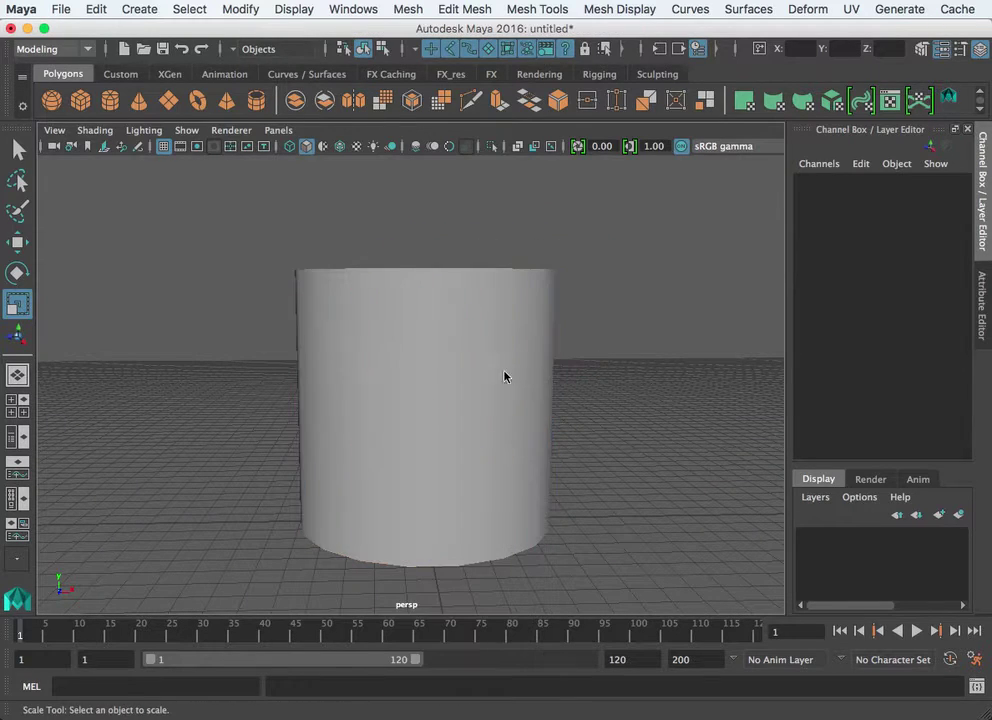
left_click(504, 376)
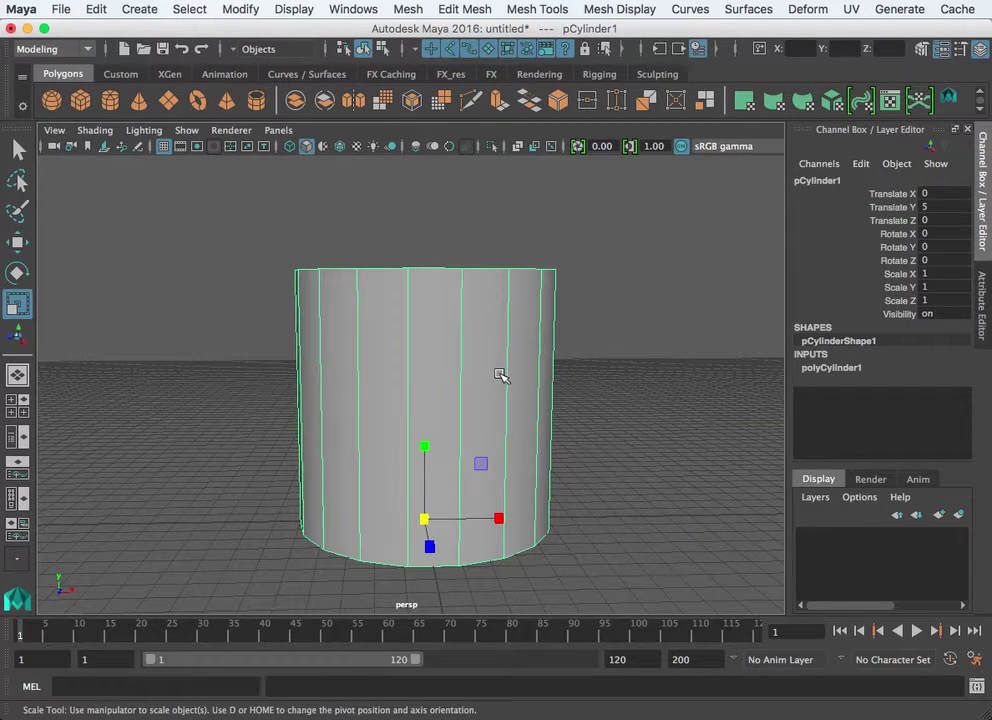
Use Mesh Tools > Insert Edge Loop to add a horizontal loop near the cylinder's base
left_click(476, 13)
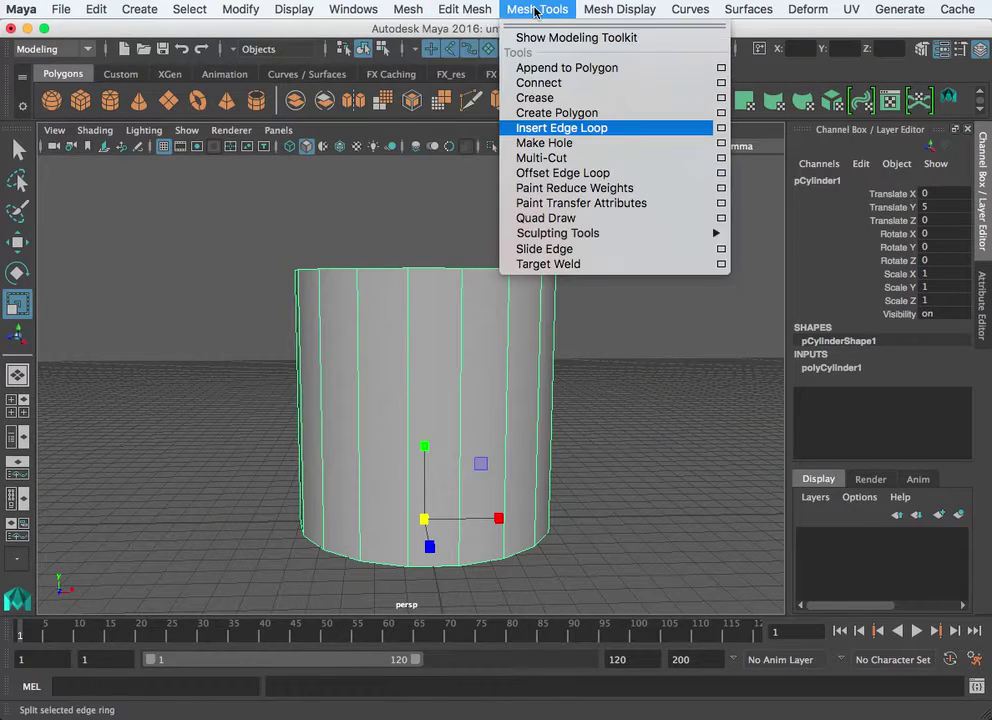
left_click(550, 130)
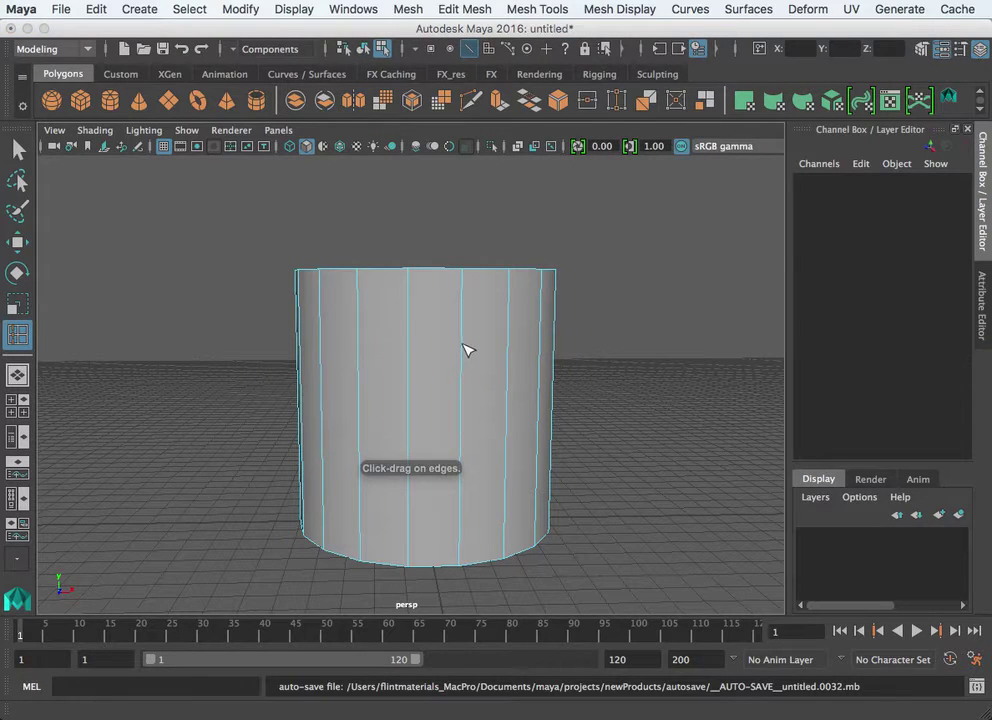
scroll(466, 348, "up", 3)
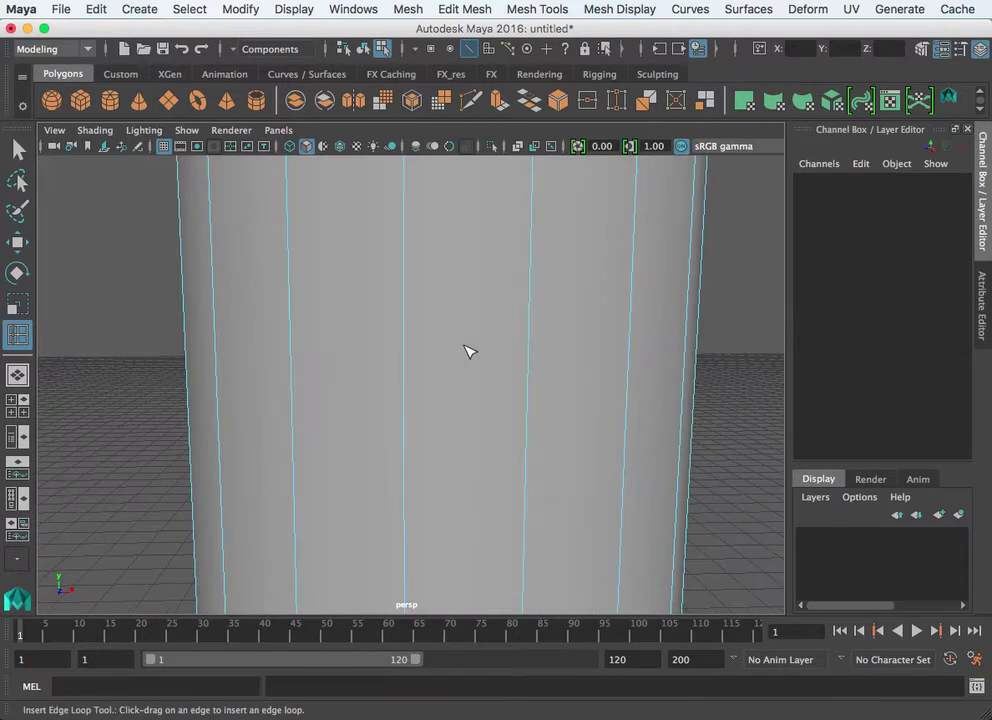
scroll(480, 341, "down", 1)
scroll(490, 335, "down", 3)
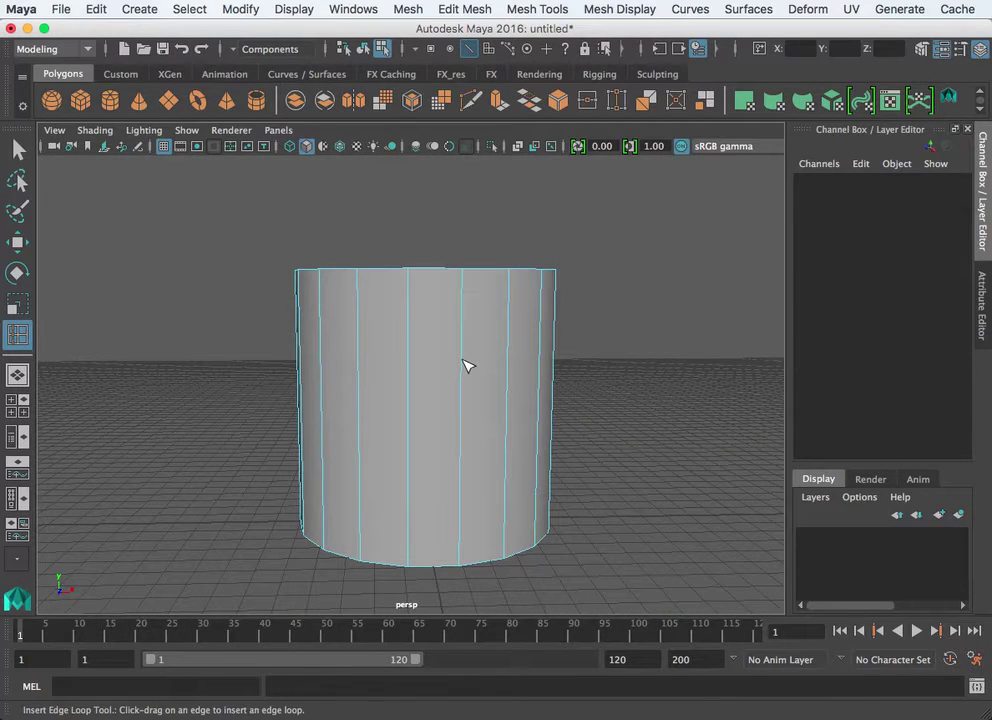
left_click_drag(470, 356, 483, 591)
left_click_drag(477, 515, 496, 531)
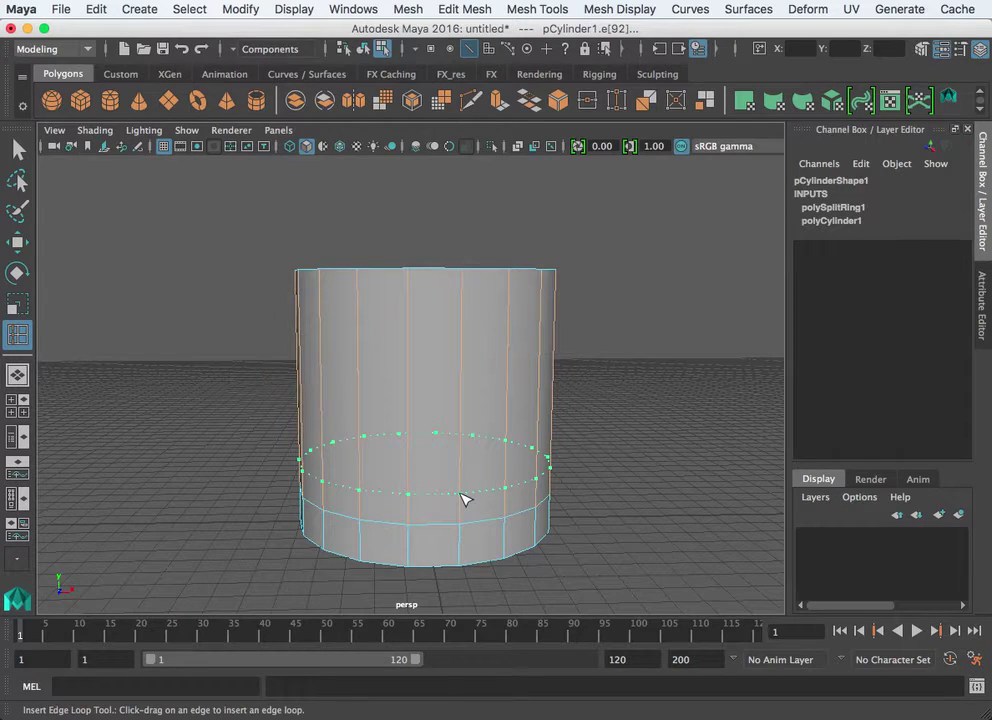
Undo both the mid-cylinder edge loop and the earlier bottom loop
left_click(464, 499)
key("z")
scroll(507, 516, "down", 2)
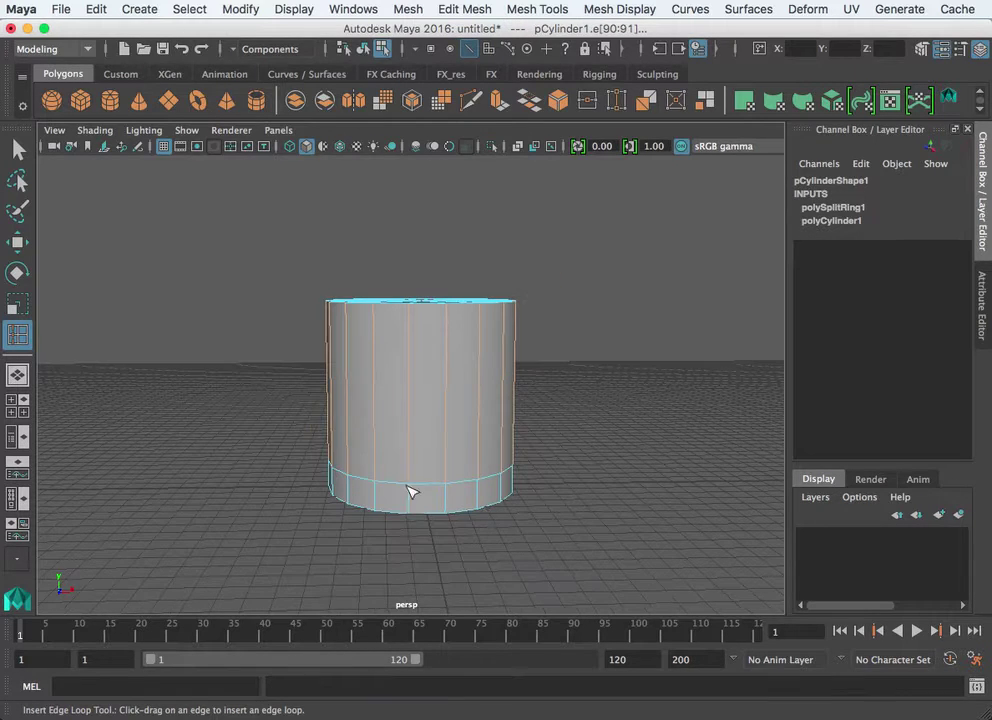
key("z")
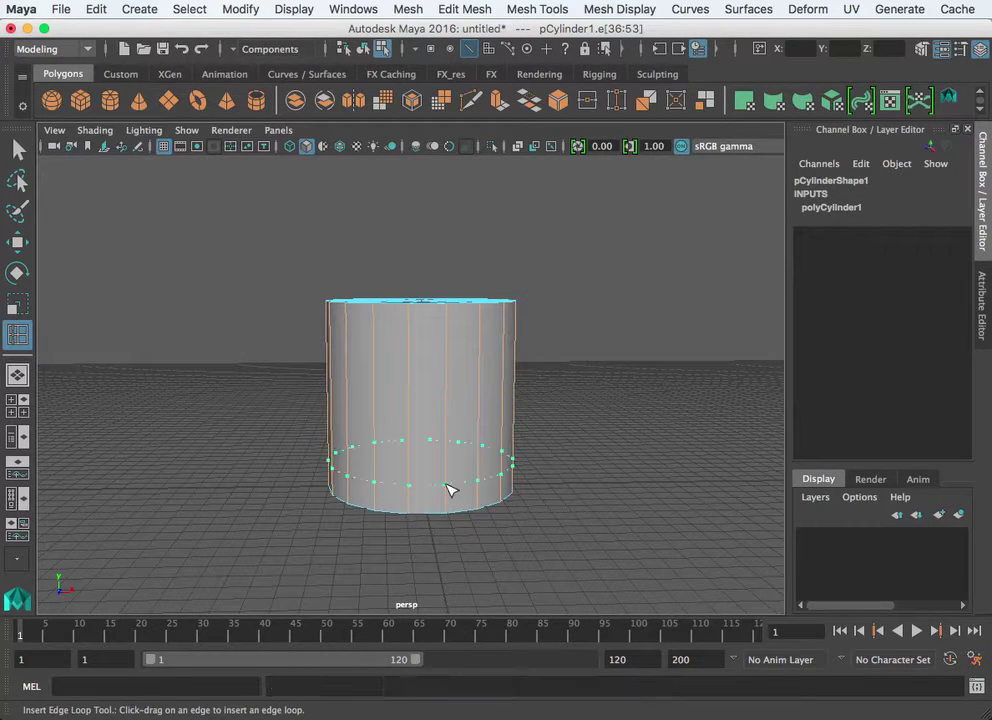
Re-insert an edge loop near the bottom and scale it outward
left_click(447, 488)
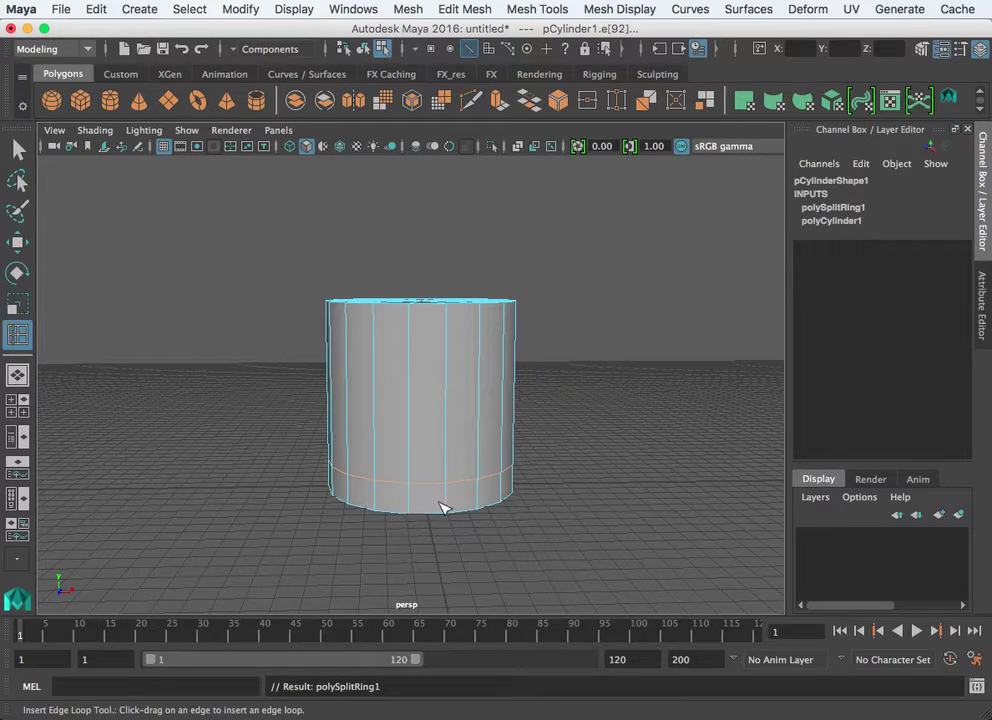
key("r")
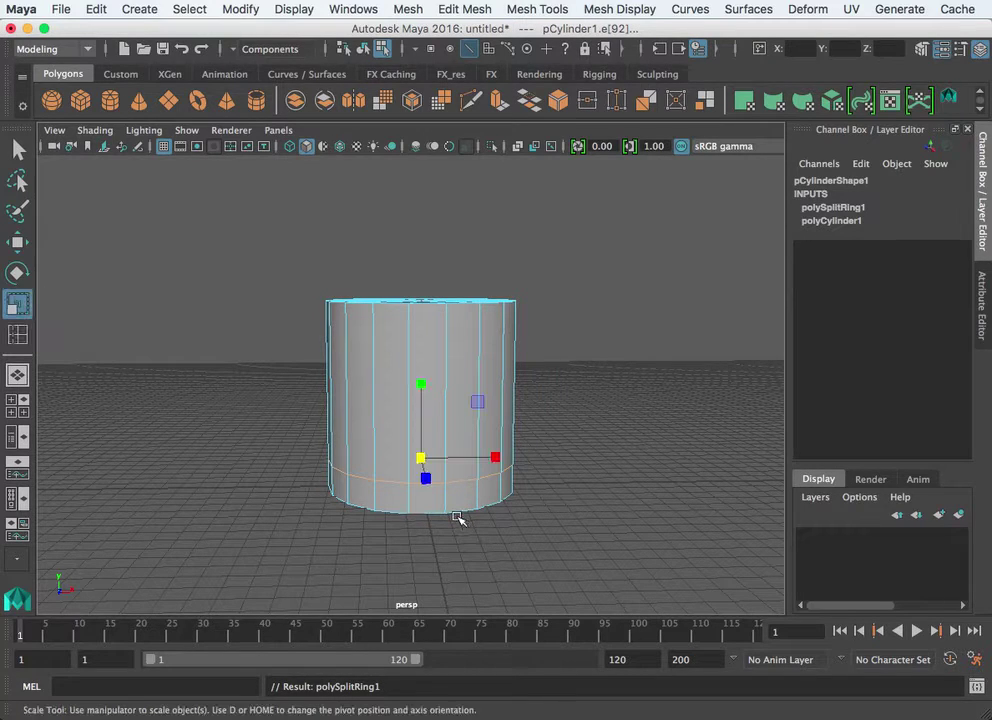
left_click_drag(439, 536, 455, 520, "alt")
left_click_drag(436, 467, 472, 476)
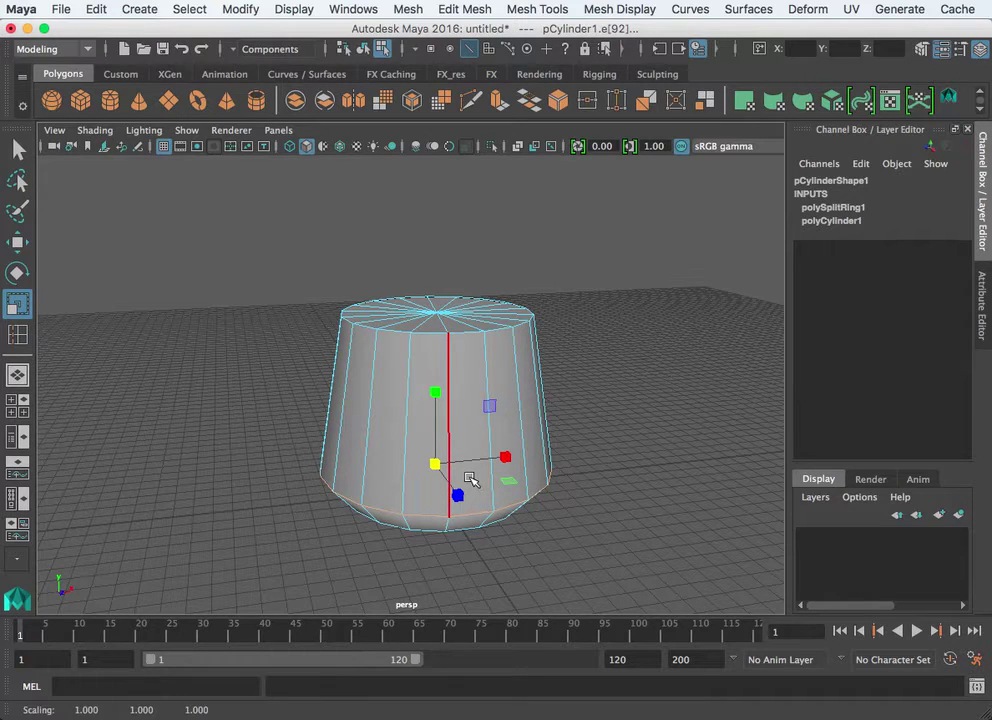
Insert an edge loop around the cylinder's middle with Insert Edge Loop
left_click(470, 11)
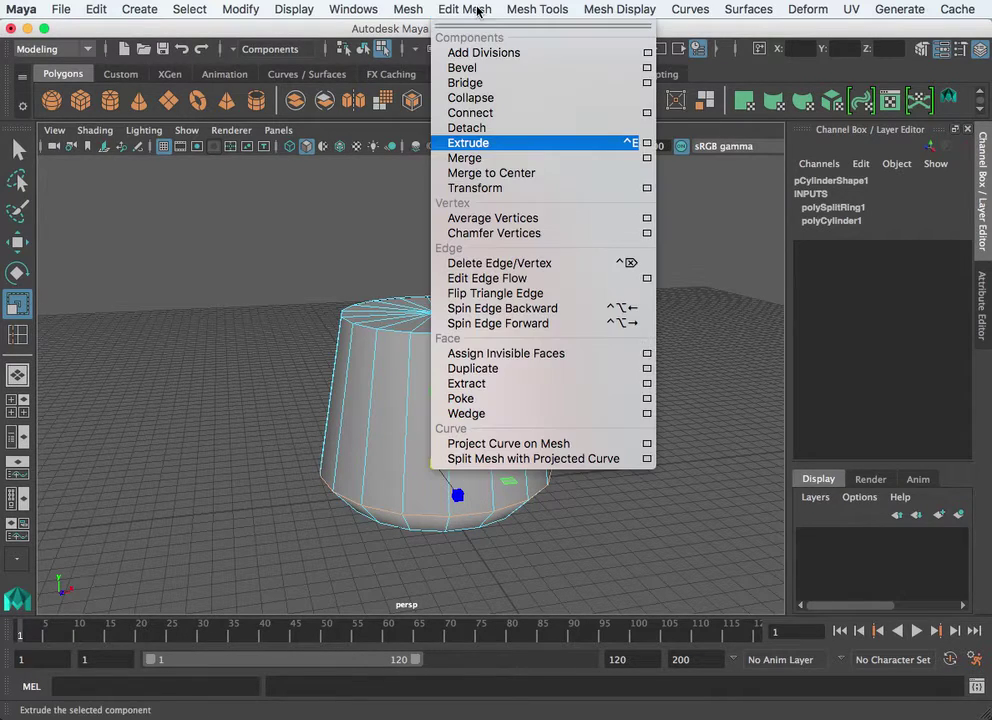
mouse_move(535, 12)
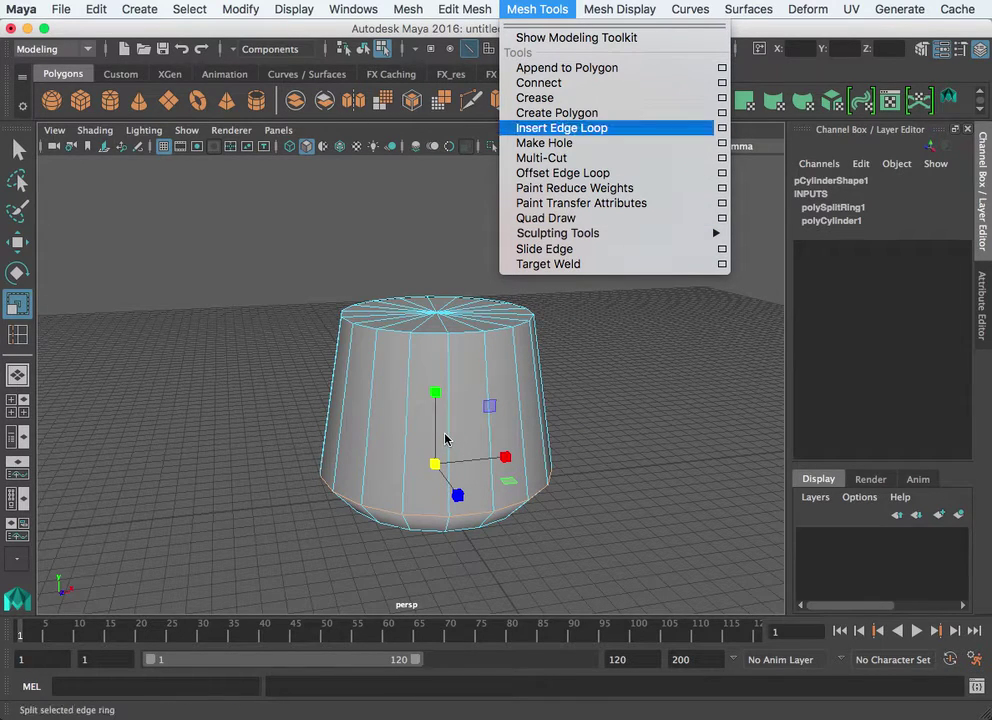
key("Return")
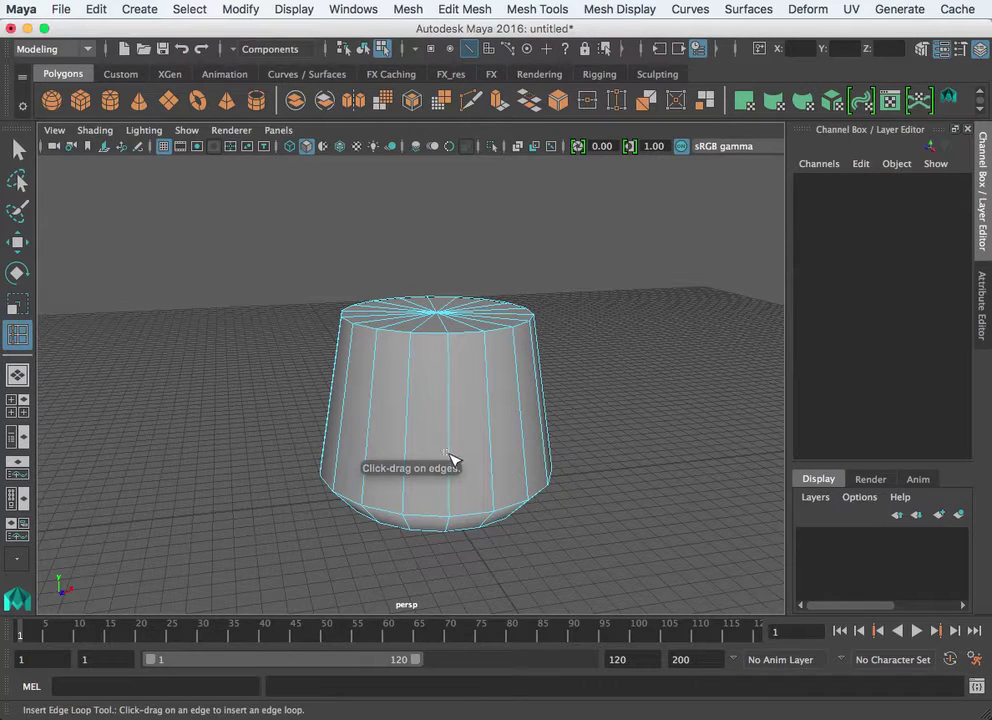
left_click_drag(456, 462, 476, 403)
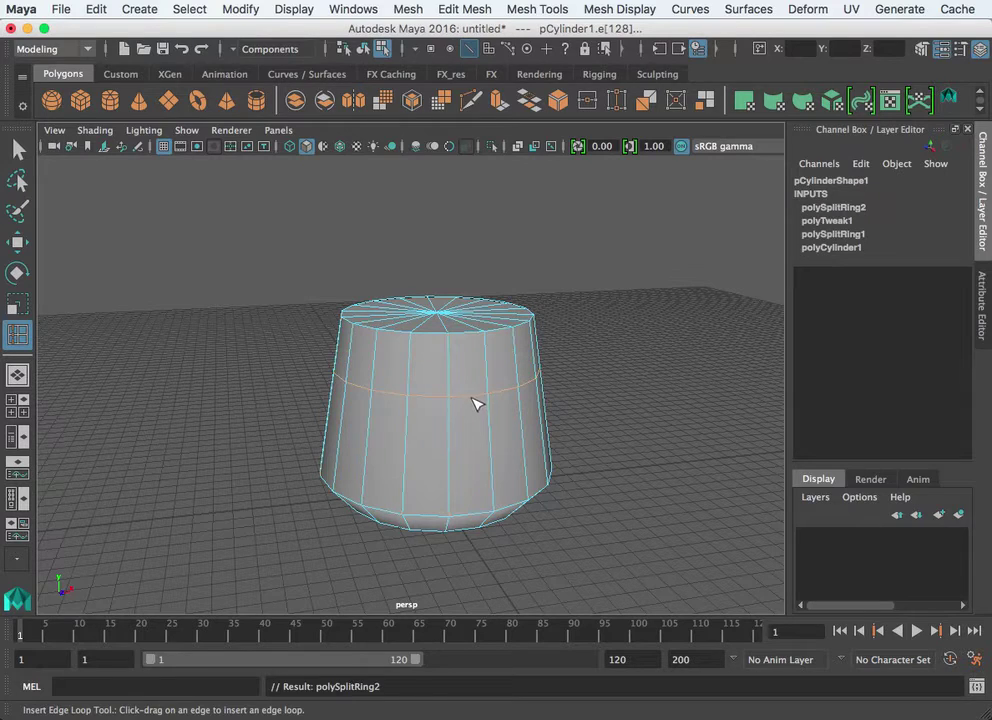
Scale the middle loop outward and move it down to form the belly
key("r")
left_click_drag(438, 368, 448, 438)
left_click_drag(421, 348, 471, 356)
key("w")
left_click_drag(421, 266, 433, 320)
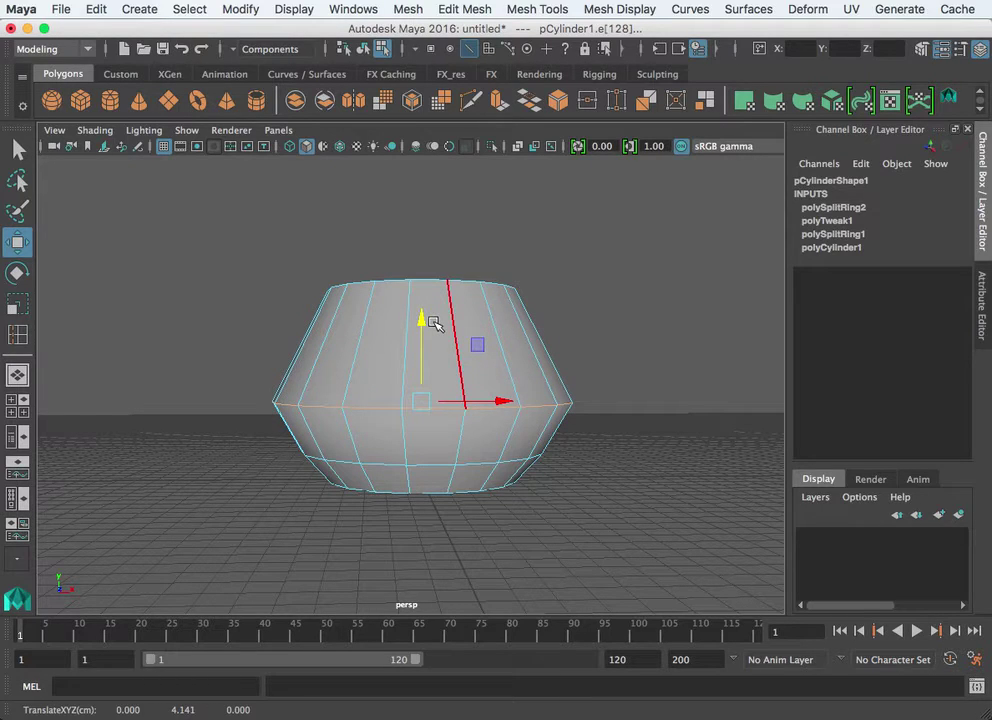
Insert an edge loop near the cylinder's top for the neck
key("ctrl+shift+x")
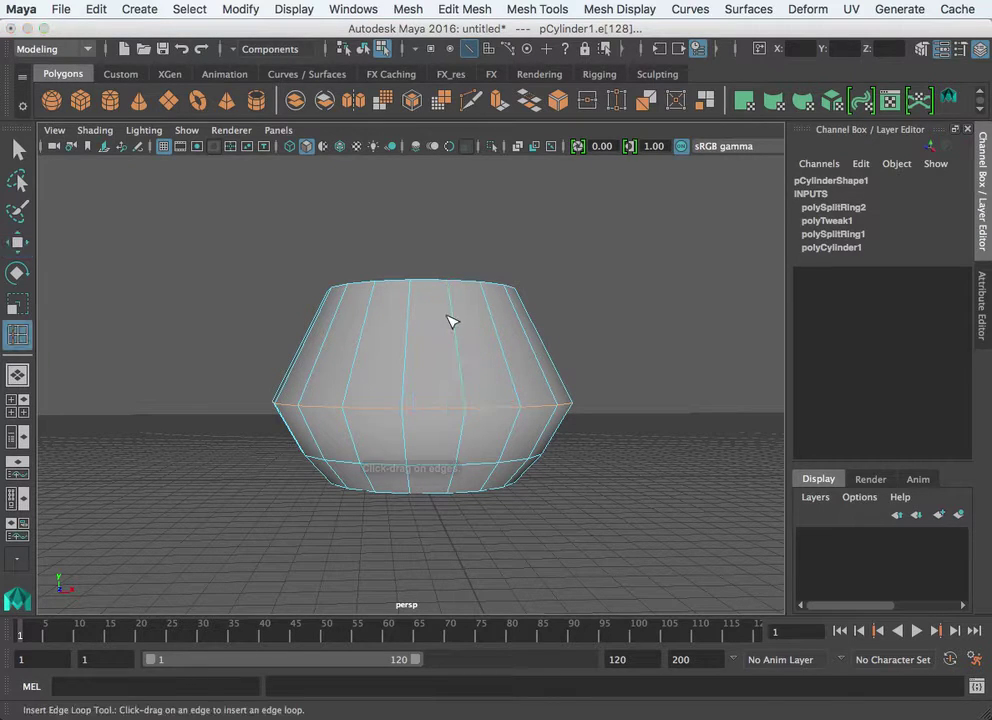
left_click_drag(454, 321, 378, 362)
key("r")
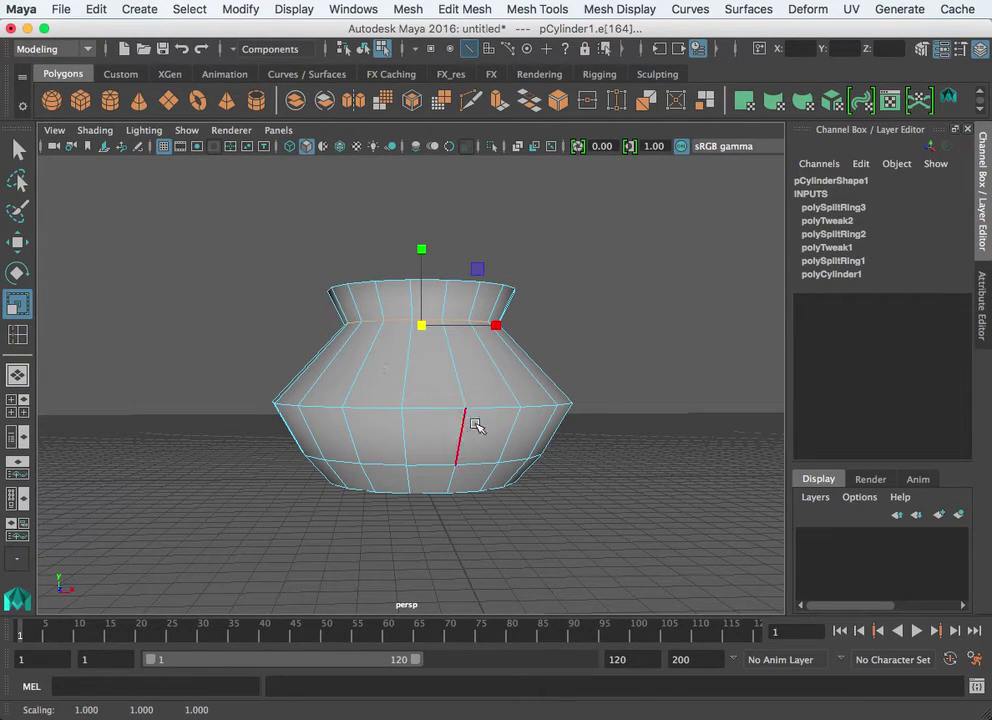
Add a shoulder loop below the neck, widen it, raise it and shrink it slightly
key("ctrl+shift+x")
left_click(512, 399)
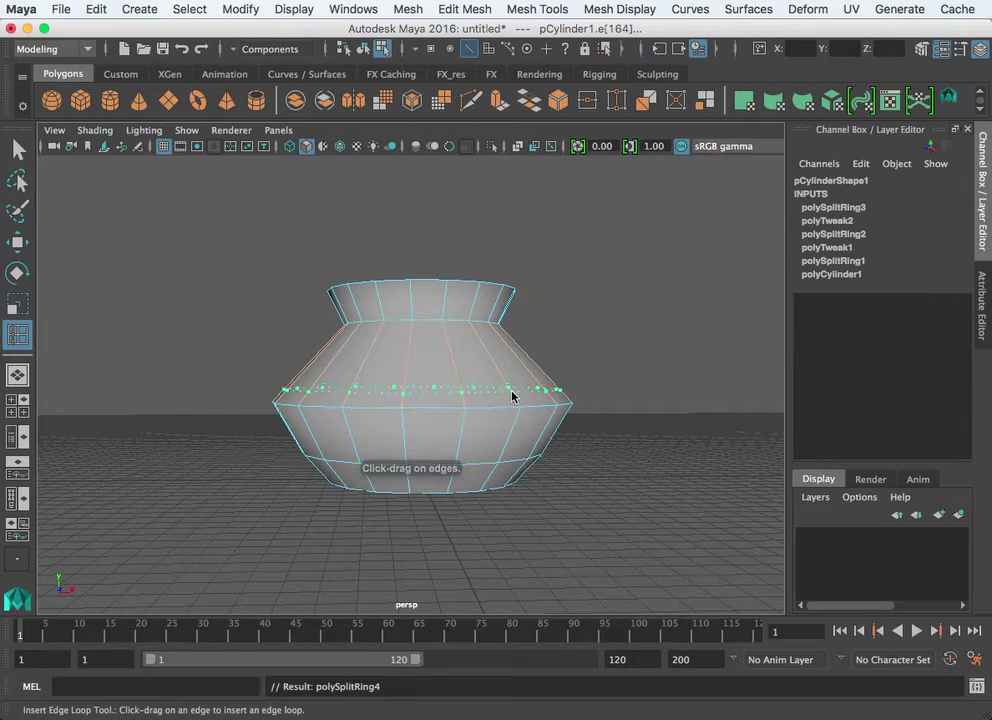
key("r")
left_click_drag(432, 390, 450, 392)
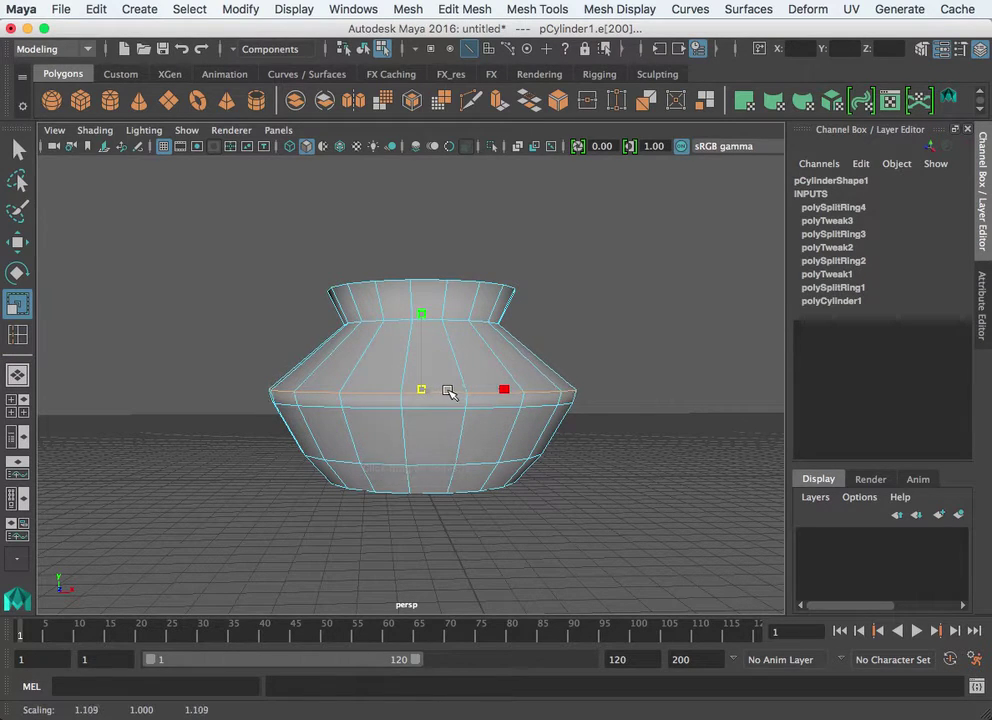
key("w")
left_click_drag(421, 304, 427, 303)
key("r")
left_click_drag(423, 380, 419, 381)
left_click_drag(585, 475, 467, 483, "alt")
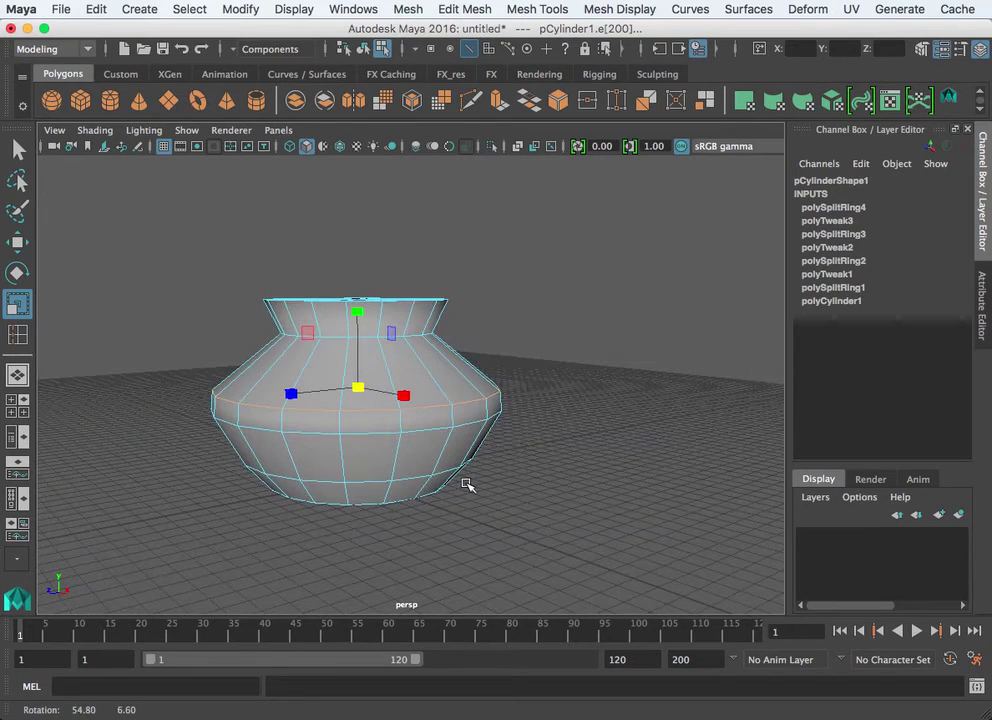
In Object Mode, insert a thin edge loop just below the pot's top
key("e")
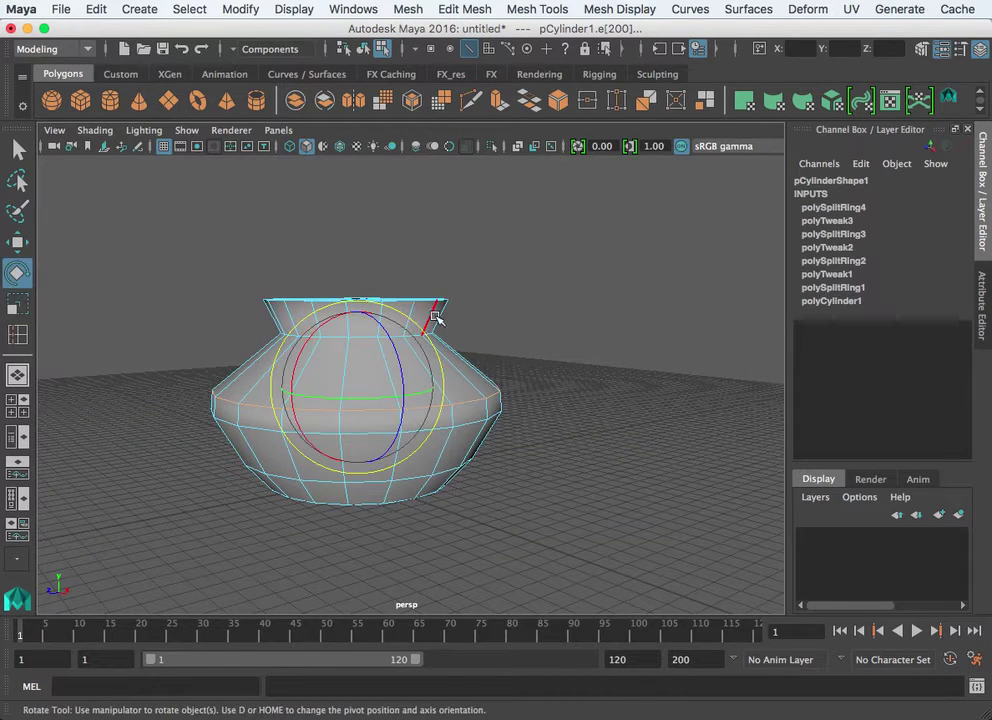
right_click(476, 386)
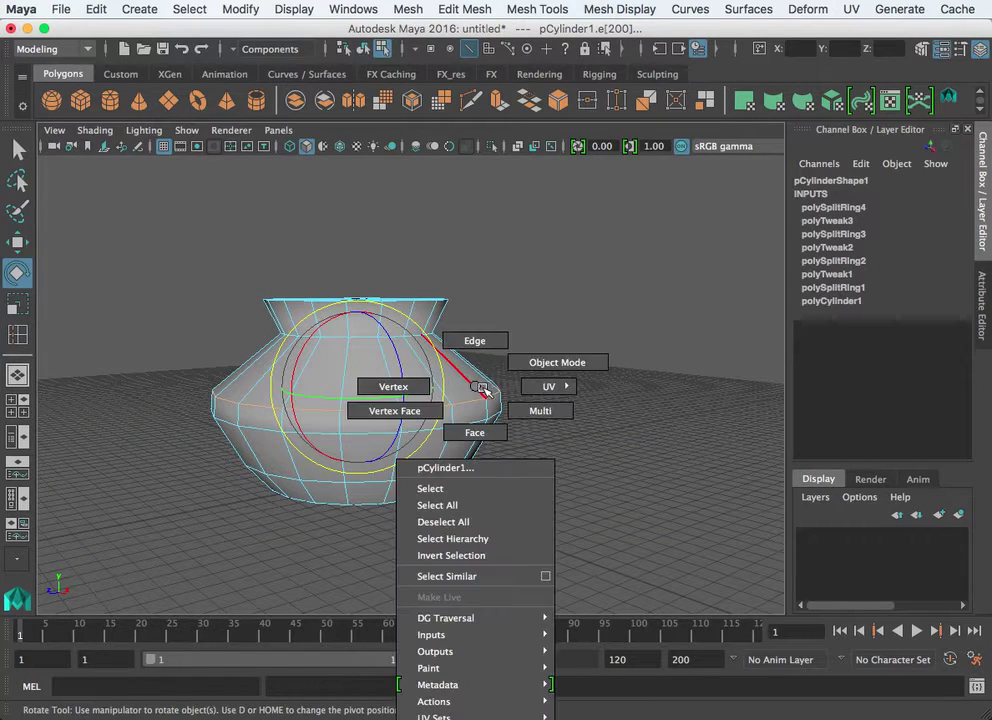
left_click(555, 362)
right_click_drag(474, 381, 447, 359, "shift")
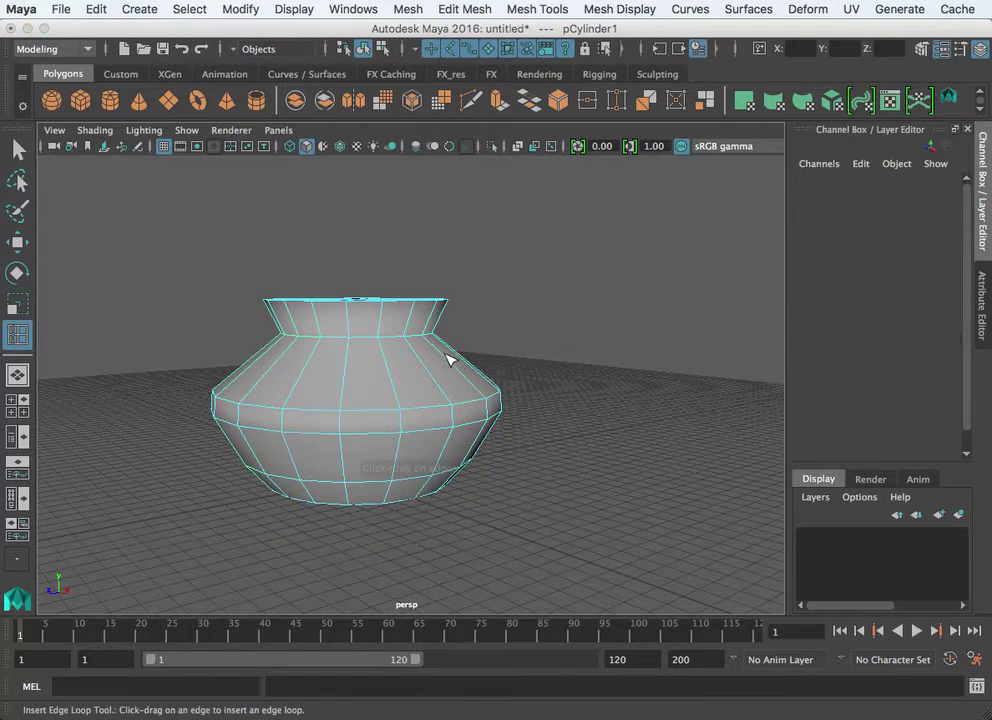
left_click_drag(412, 317, 418, 319)
key("r")
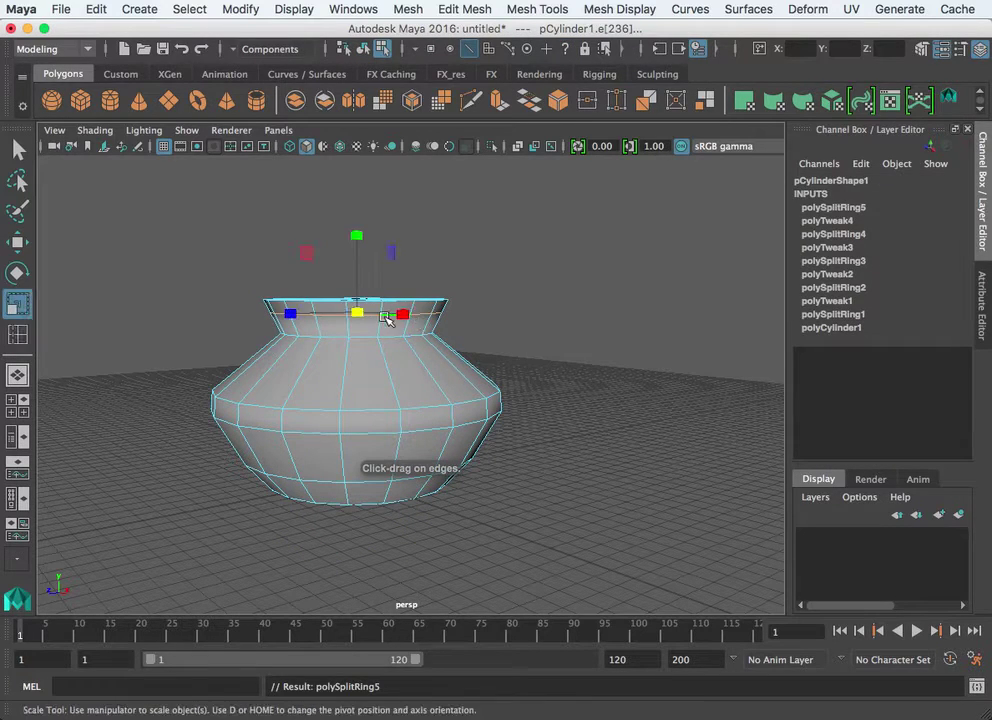
left_click_drag(379, 318, 380, 318)
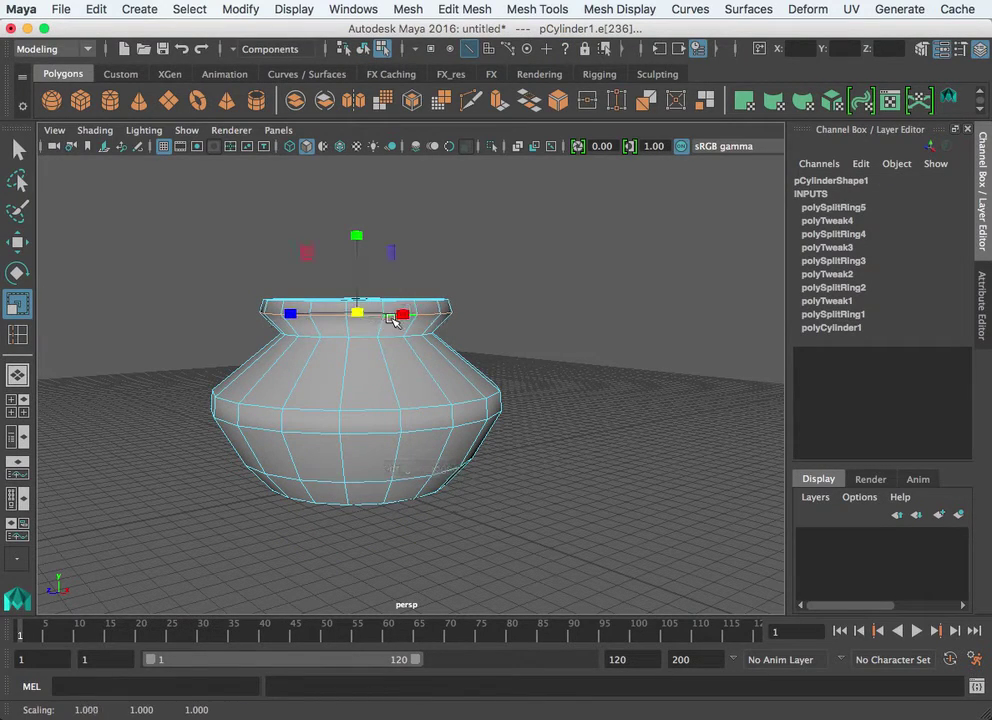
Select the top vertex ring, scale it down to 0.739, then reselect the pot
right_click(407, 330)
left_click(355, 328)
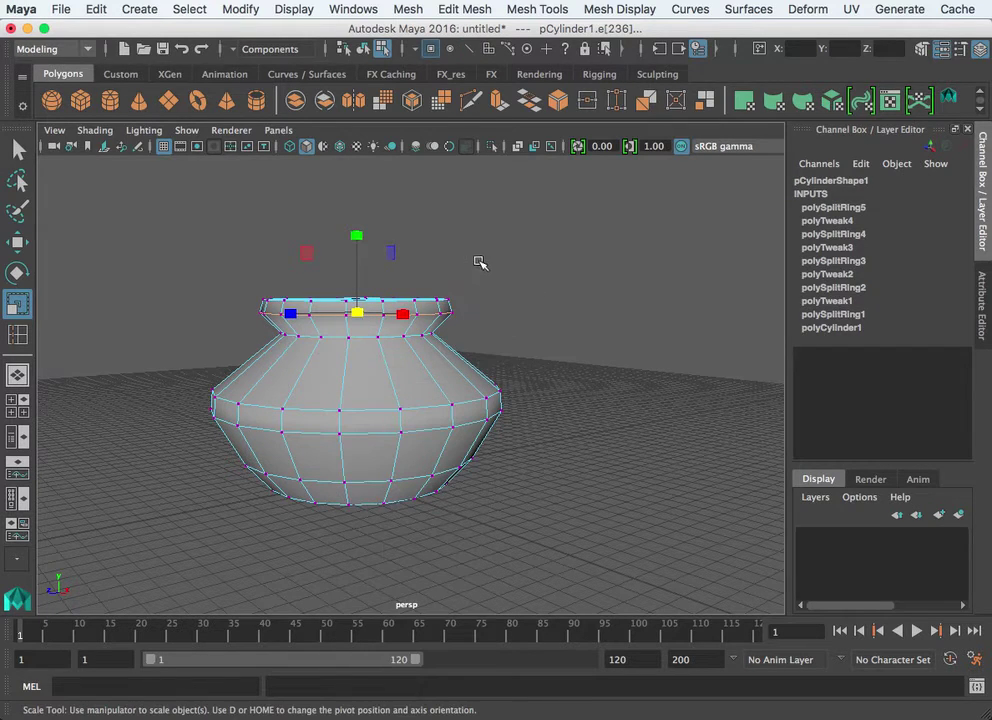
left_click_drag(470, 262, 230, 323)
left_click_drag(360, 308, 281, 325)
left_click(540, 339)
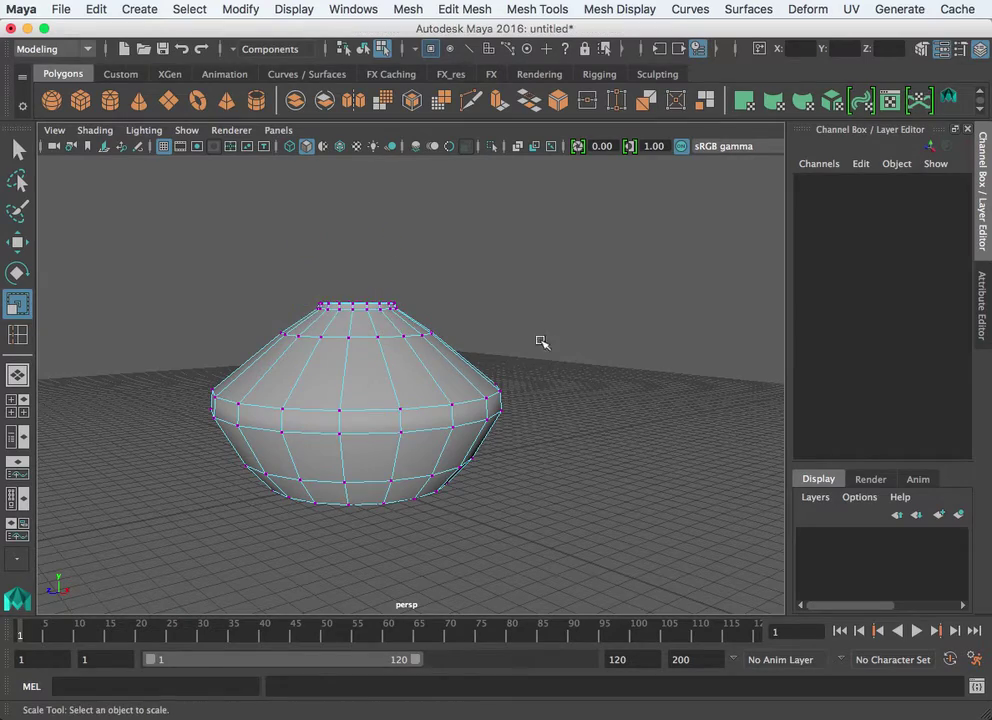
right_click(403, 354)
left_click(482, 332)
left_click(437, 362)
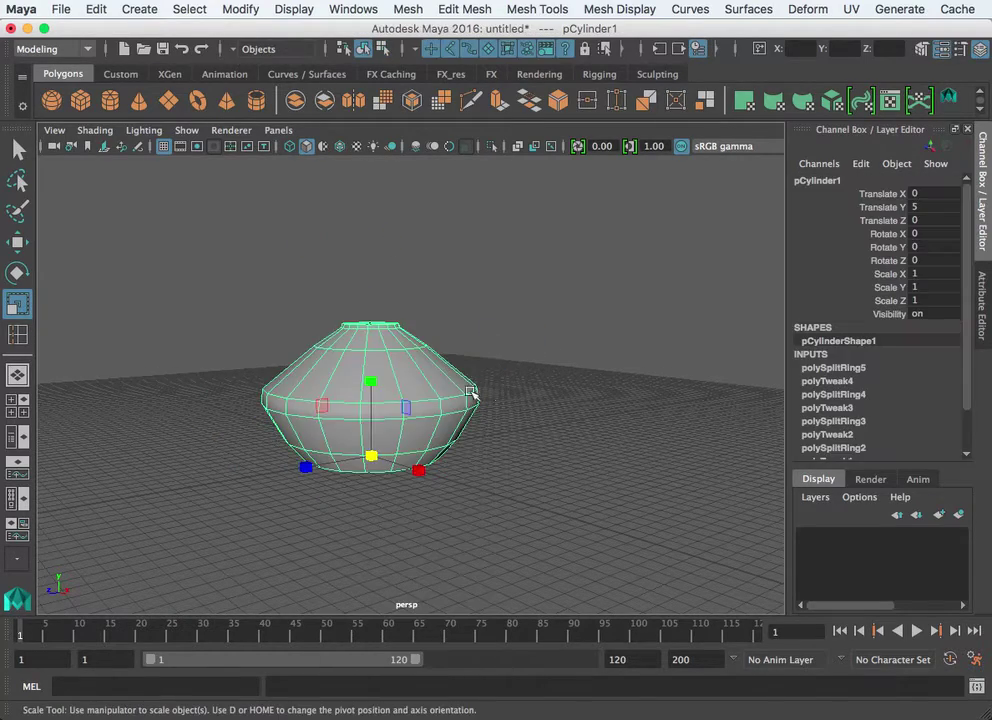
Orbit around the finished pot, then switch to the four-view panel layout
left_click_drag(437, 362, 475, 390, "alt")
left_click_drag(449, 433, 331, 414, "alt")
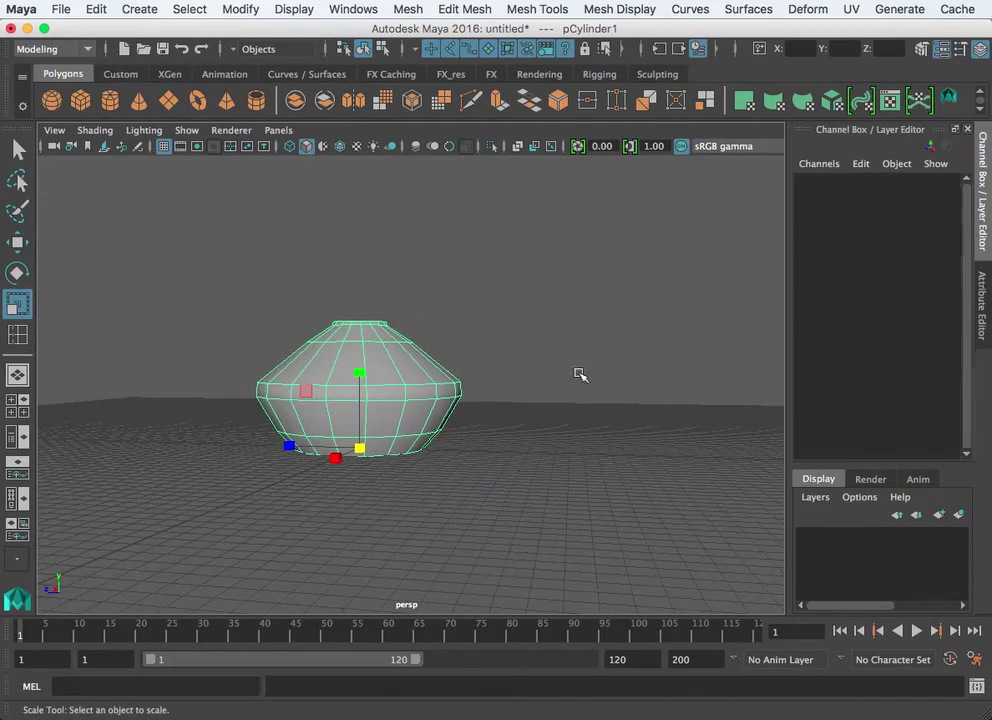
left_click_drag(511, 403, 570, 400, "alt")
left_click(537, 9)
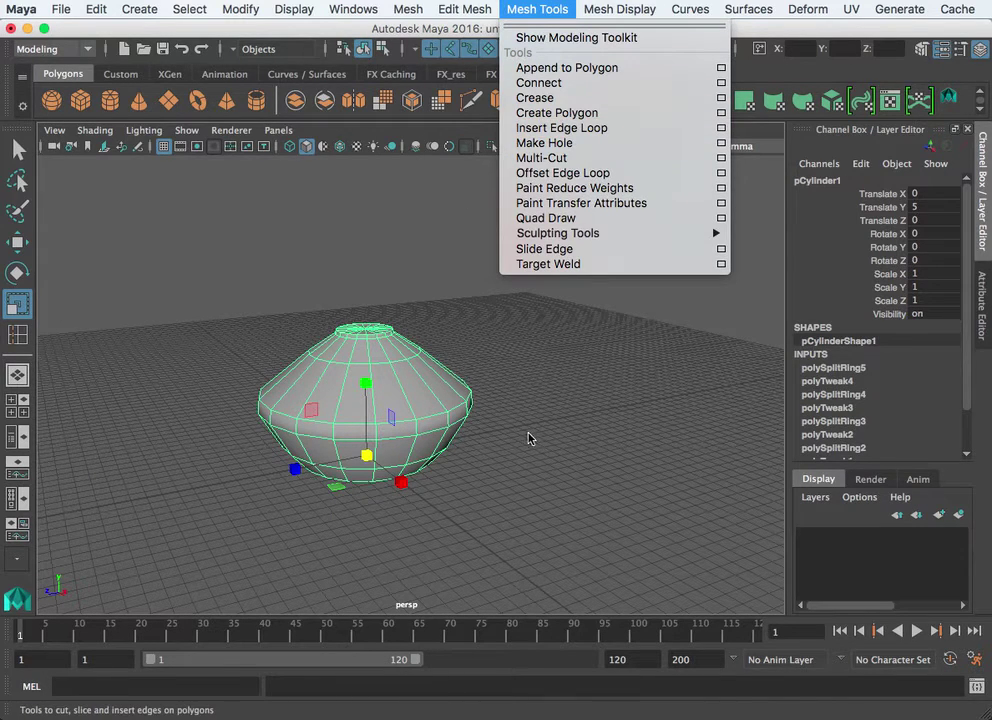
left_click(493, 427)
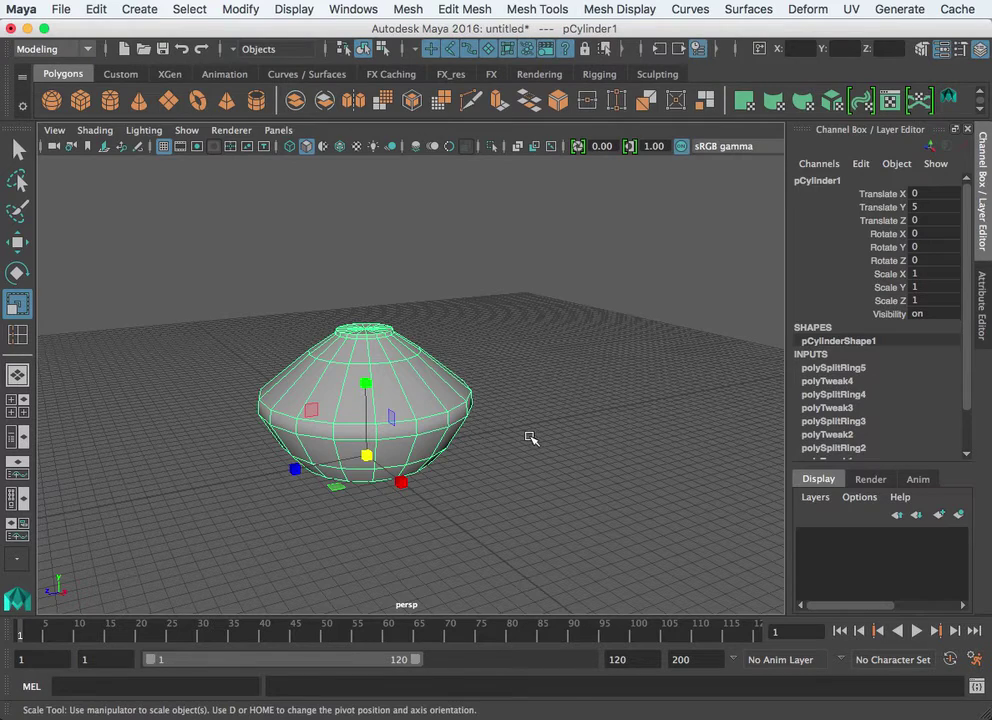
key("space")
key("space")
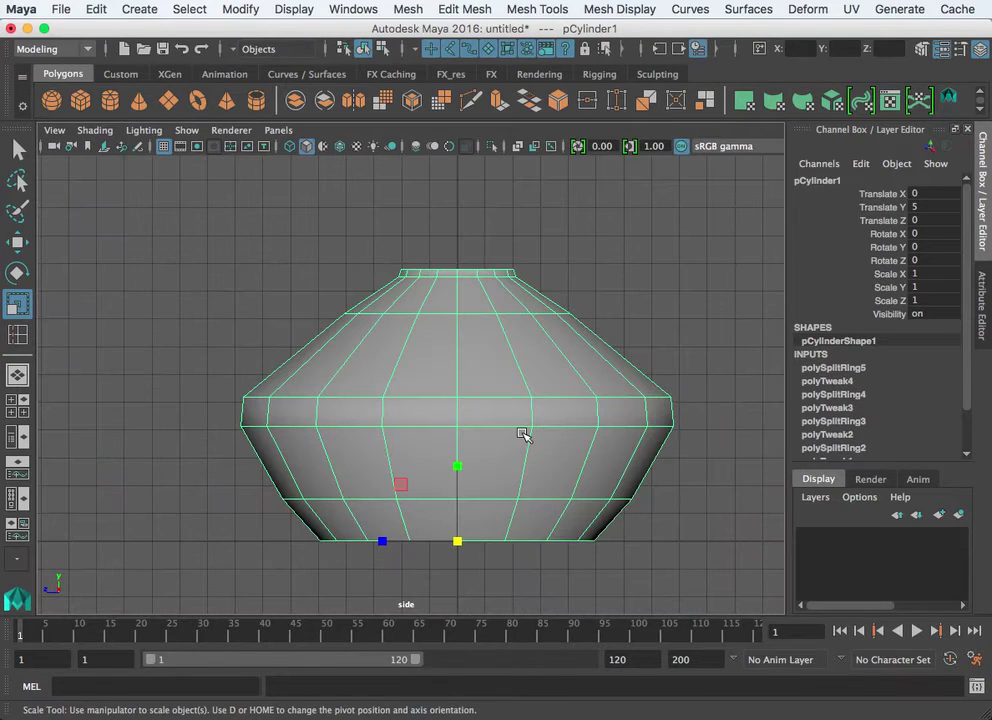
right_click_drag(519, 403, 450, 402)
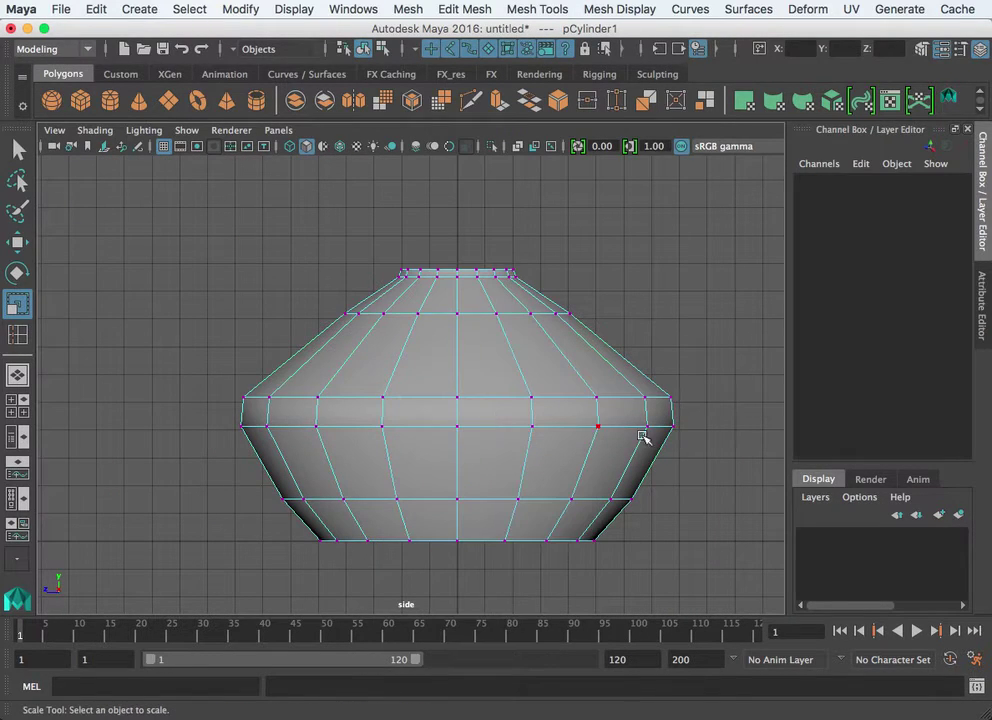
left_click_drag(726, 411, 203, 447)
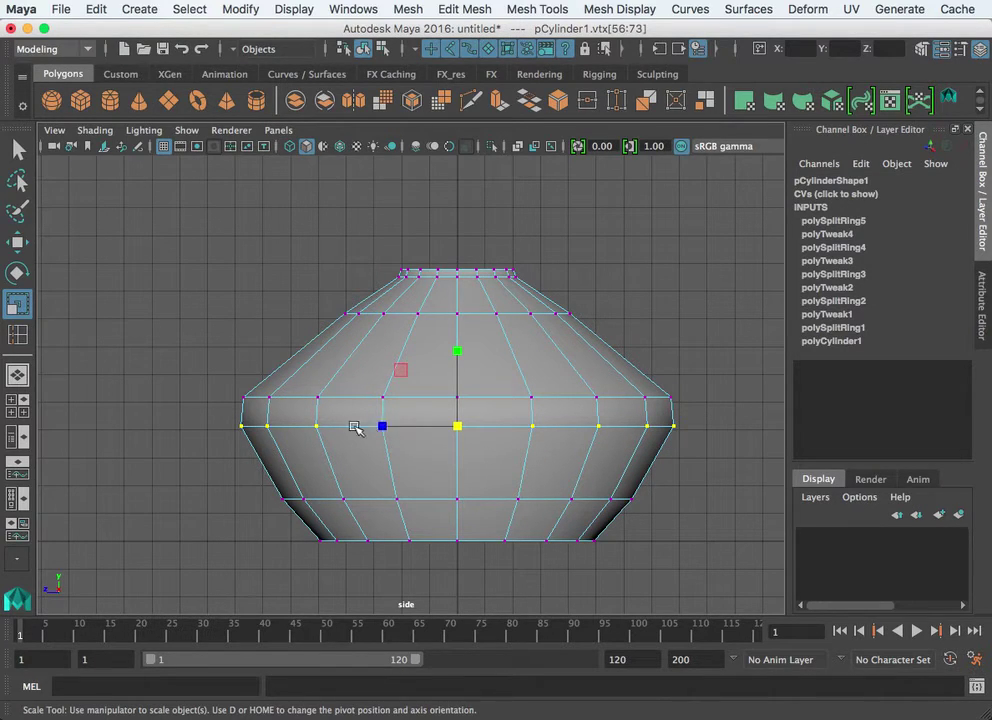
left_click_drag(383, 426, 348, 425)
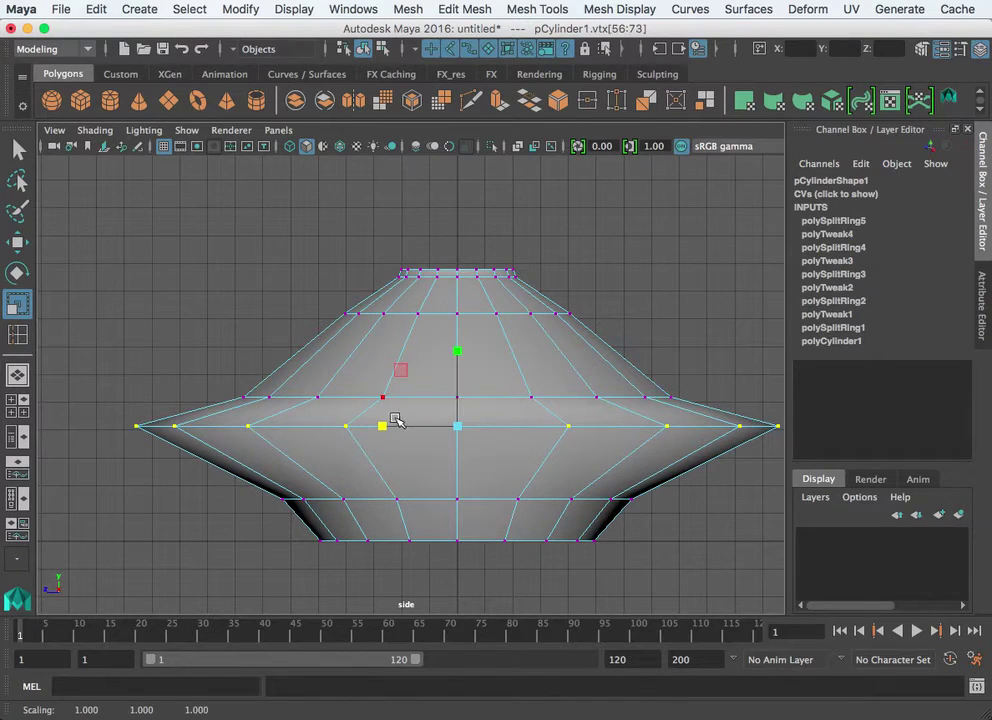
key("space")
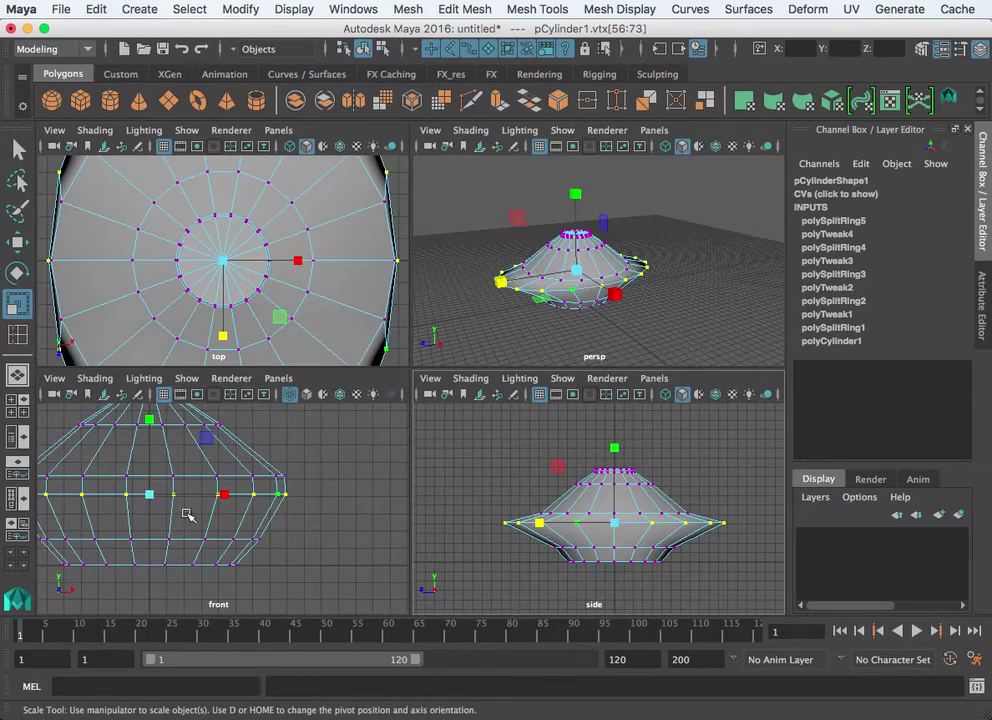
scroll(187, 514, "down", 2)
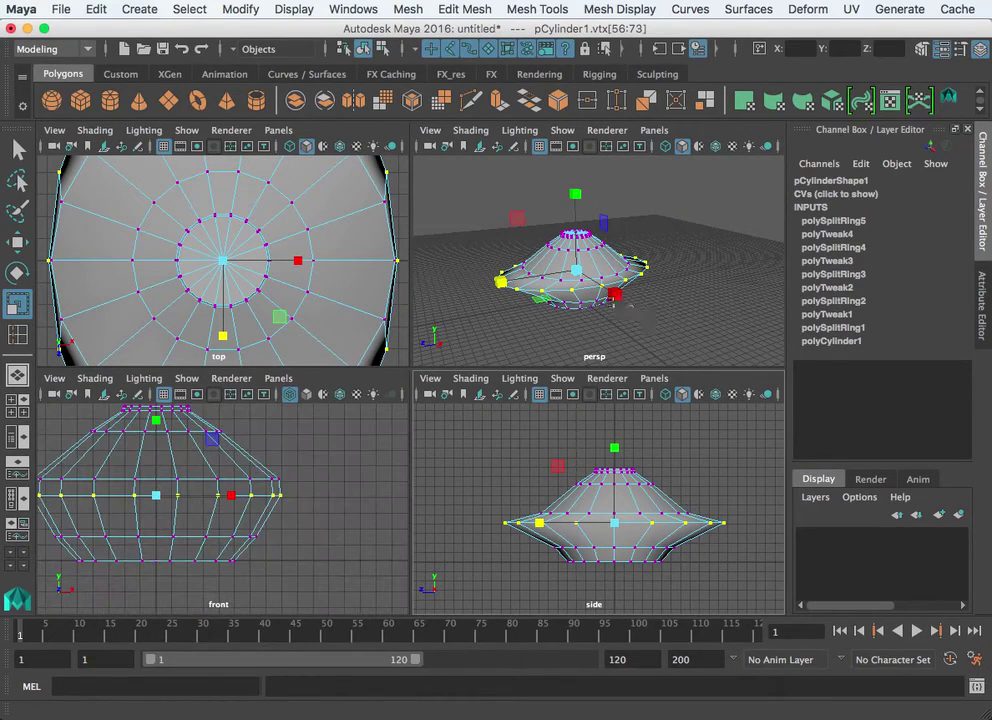
left_click_drag(455, 244, 628, 326, "alt")
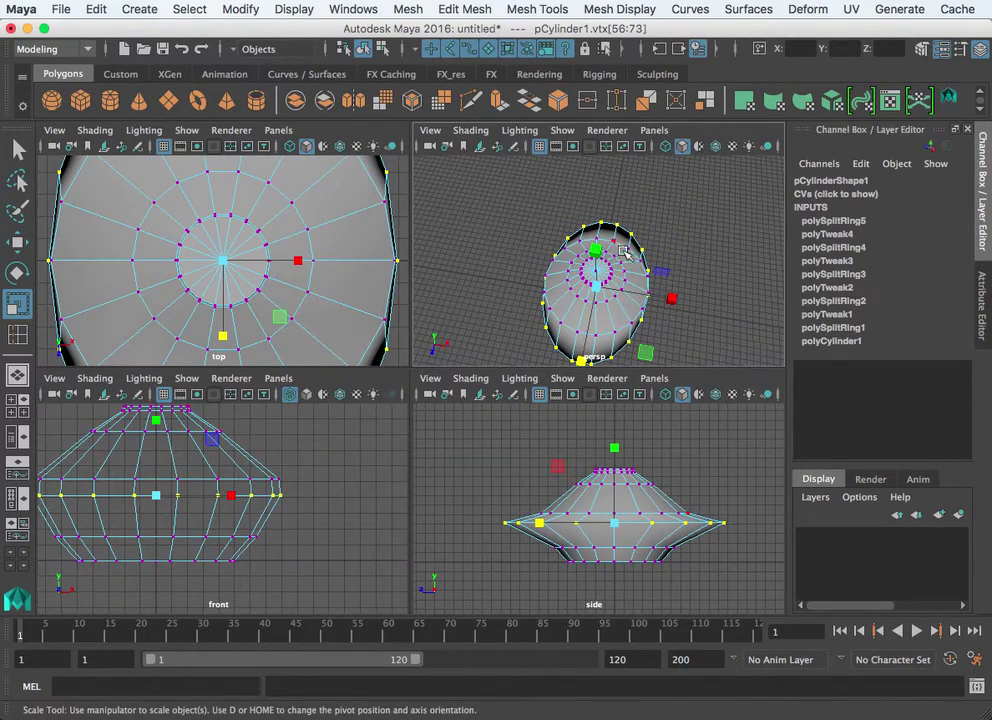
key("space")
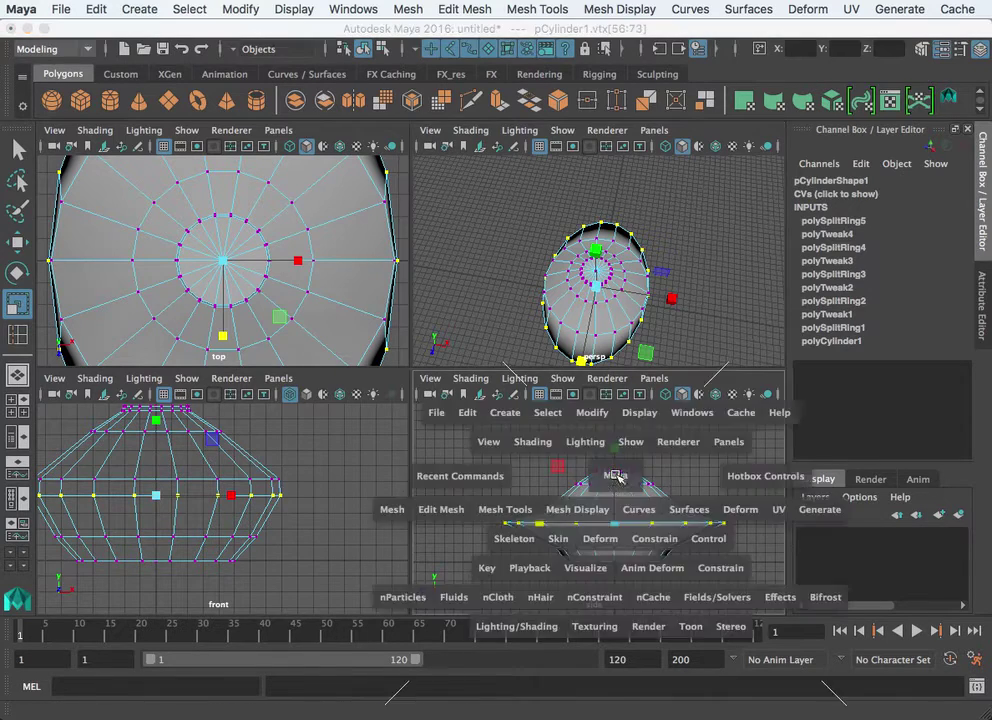
key("z")
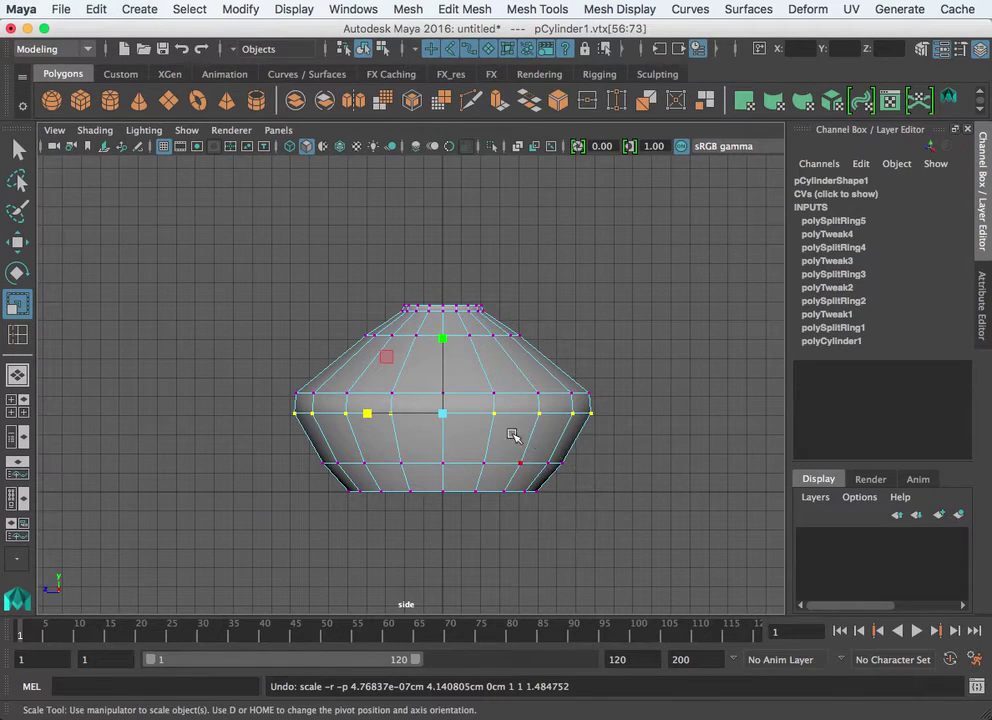
Widen and lower the middle vertex ring, then widen the lower ring
left_click_drag(447, 416, 483, 423)
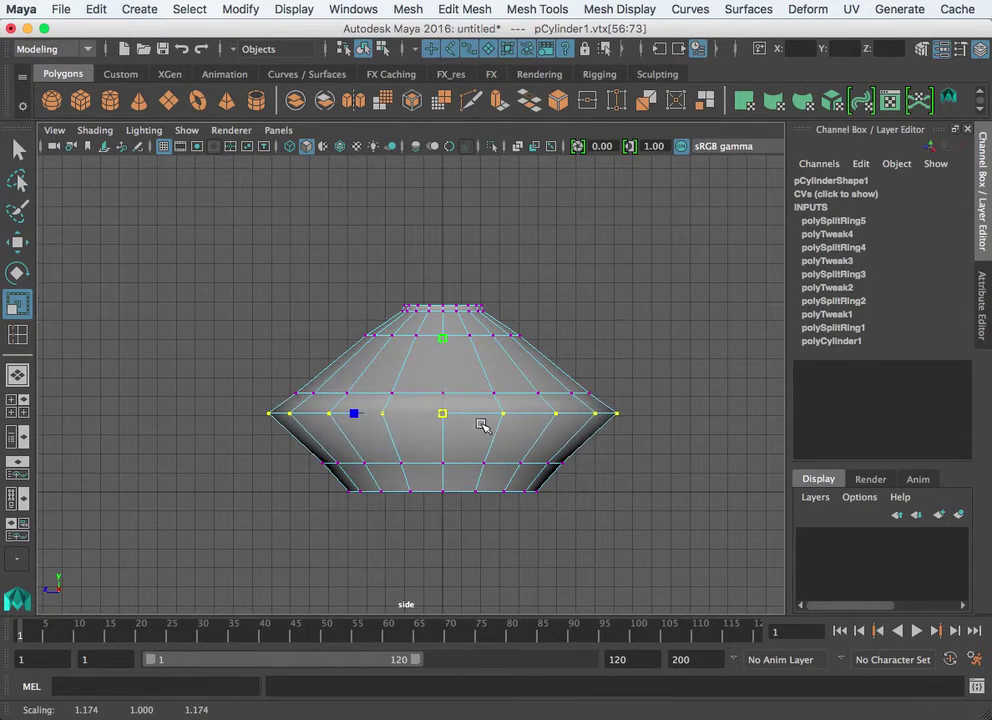
key("w")
left_click_drag(453, 345, 453, 355)
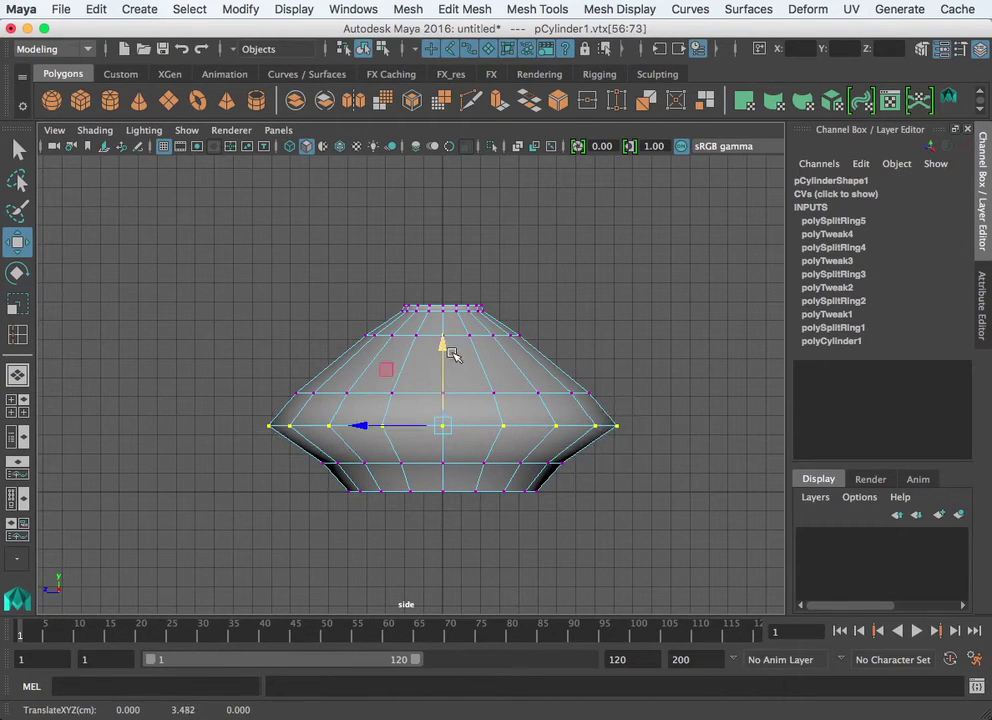
left_click_drag(548, 458, 322, 470)
key("r")
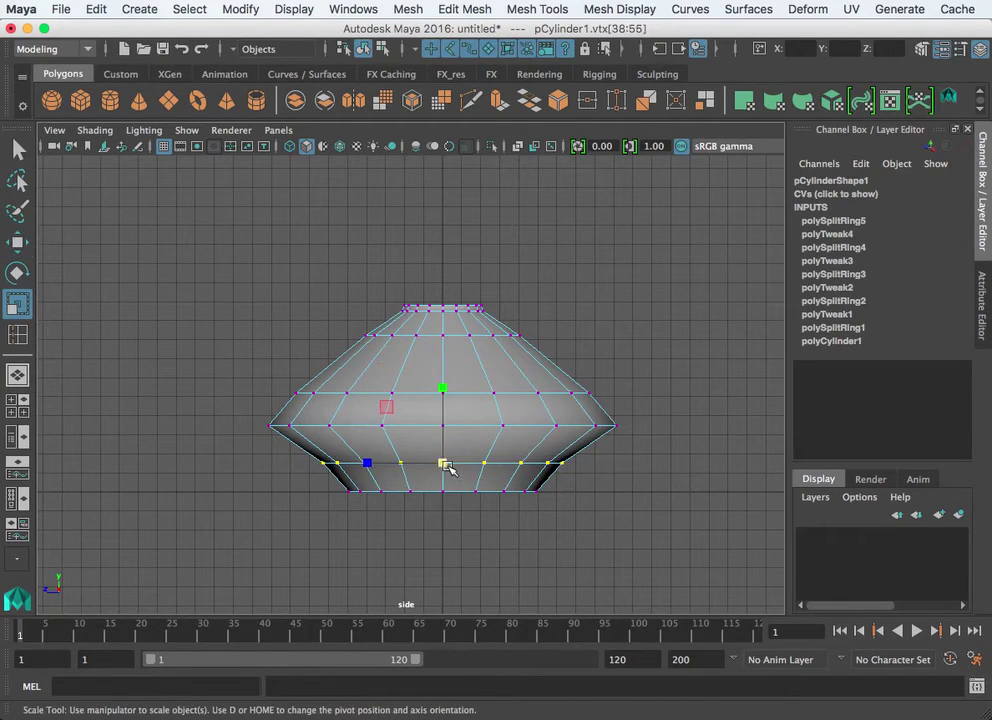
left_click_drag(445, 467, 501, 472)
Raise the ring above the widest point and scale the shoulder ring to 1.342
left_click_drag(631, 359, 272, 406)
key("w")
left_click_drag(443, 310, 458, 290)
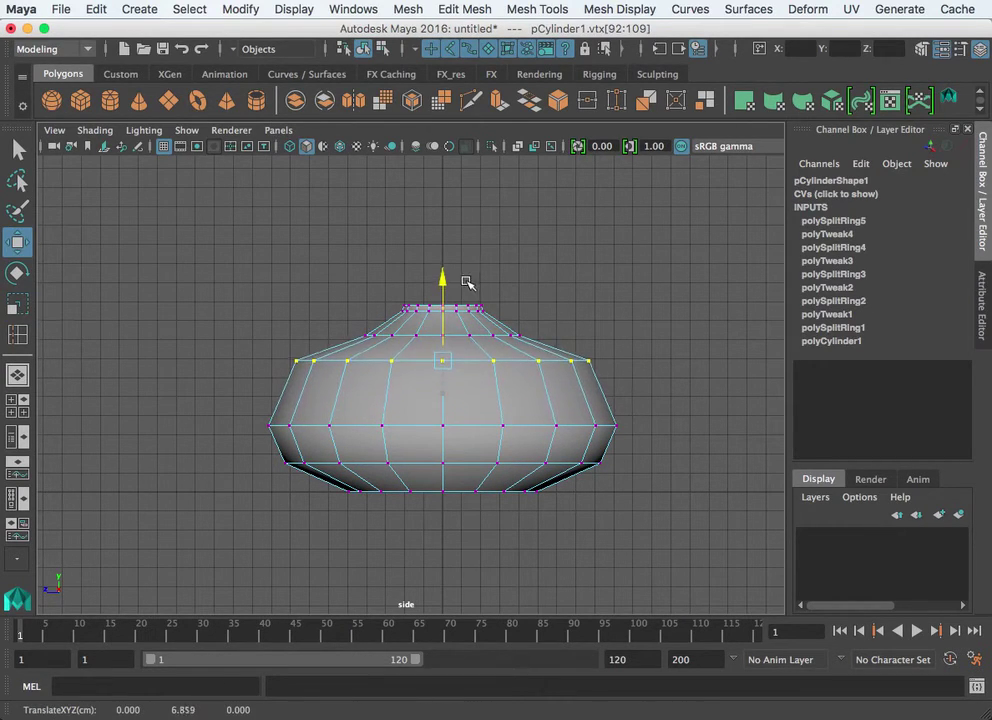
left_click_drag(543, 322, 503, 338)
left_click_drag(341, 345, 340, 346)
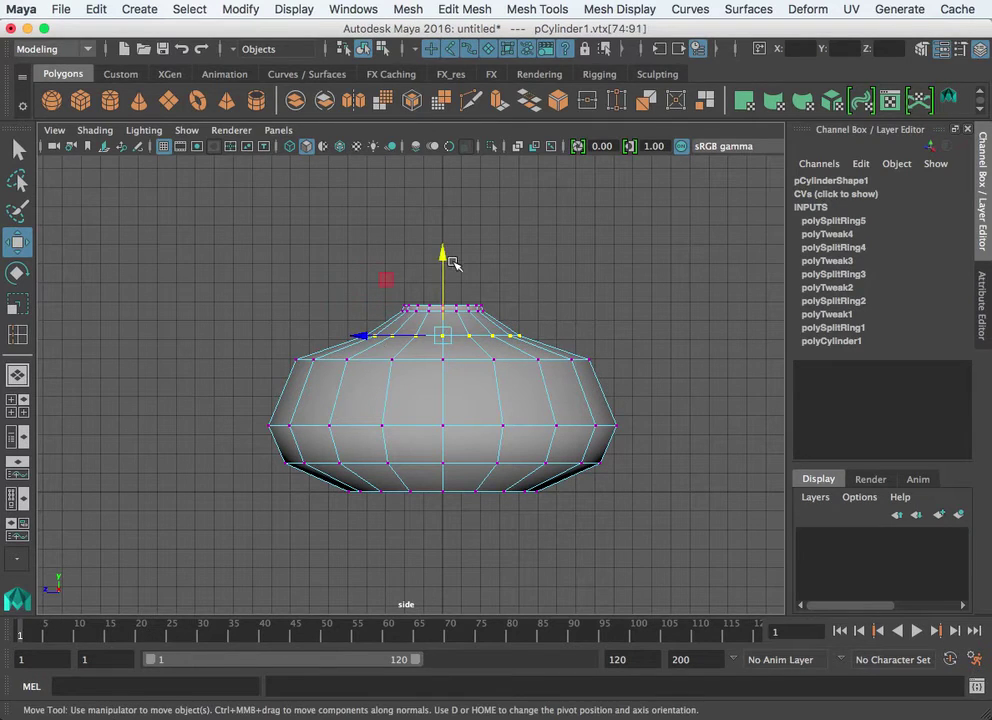
left_click(460, 263)
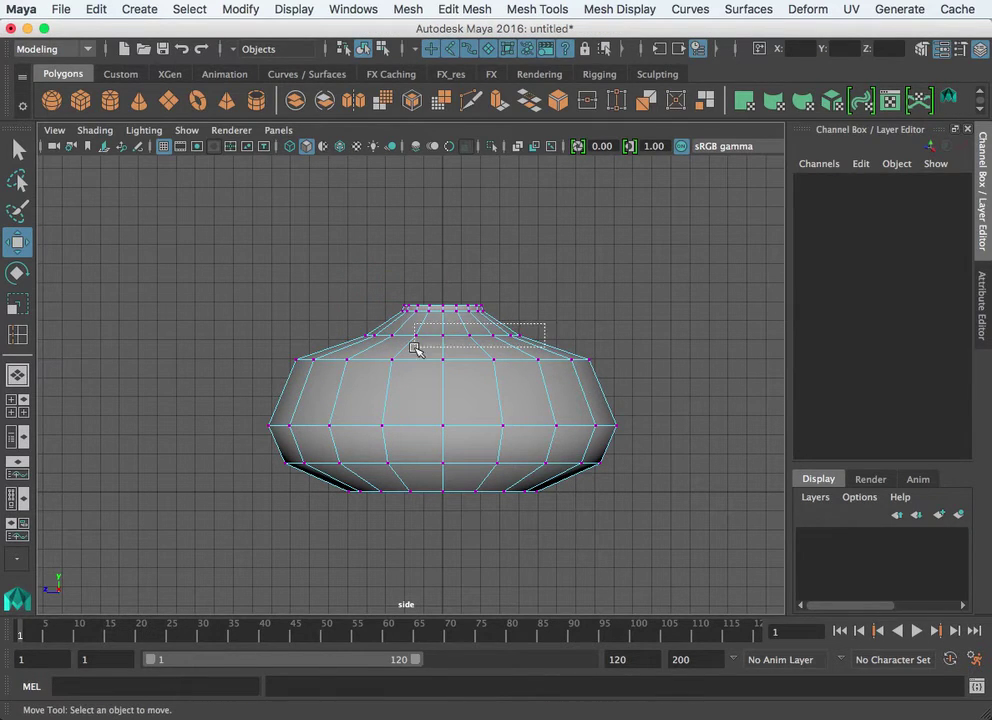
key("r")
left_click_drag(415, 348, 485, 339)
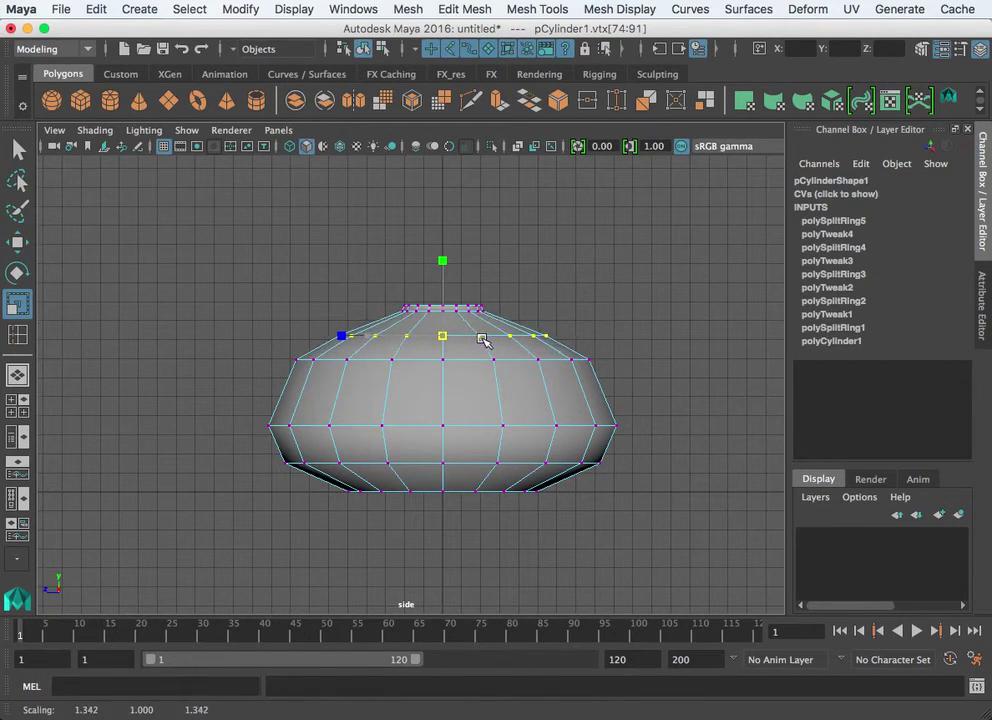
left_click_drag(500, 283, 383, 313)
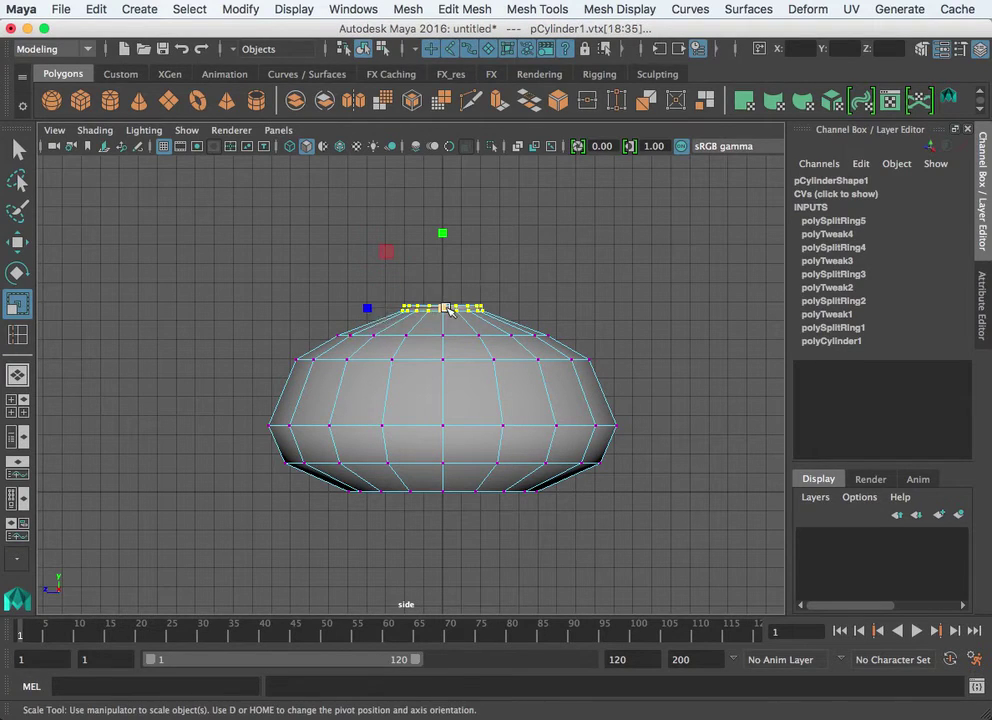
Lower the top rim vertex ring slightly and return to the four-view layout
left_click_drag(447, 310, 465, 317)
key("w")
left_click_drag(444, 230, 449, 232)
left_click(649, 478)
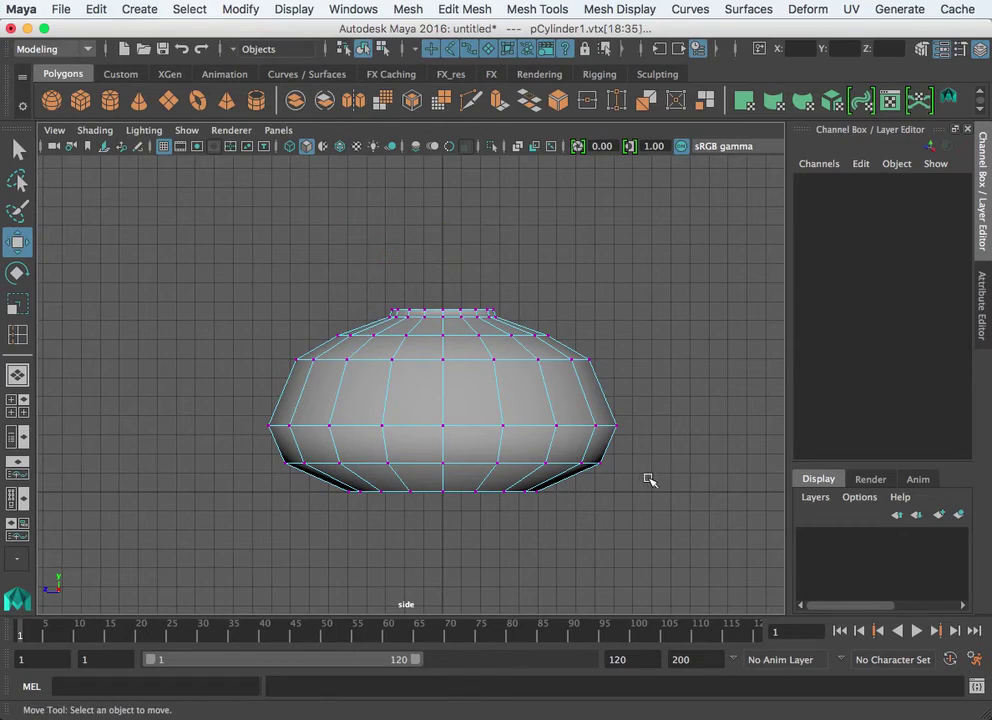
key("space")
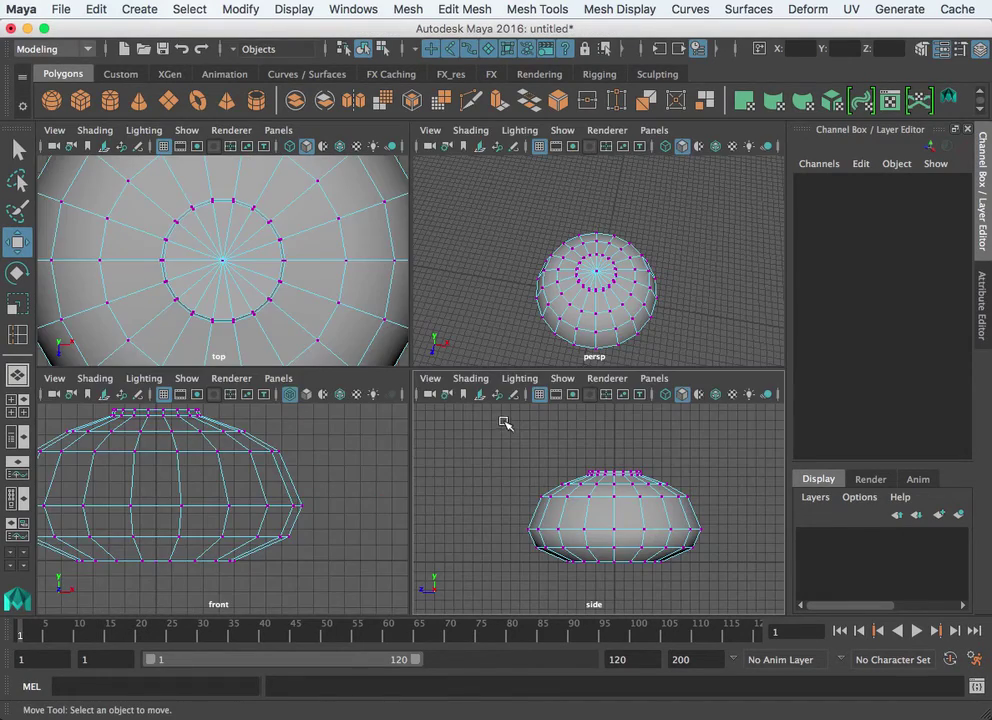
Maximise the perspective view, select pCylinder1 in Object Mode, and orbit to a side-on view
key("space")
right_click(451, 404)
left_click(523, 381)
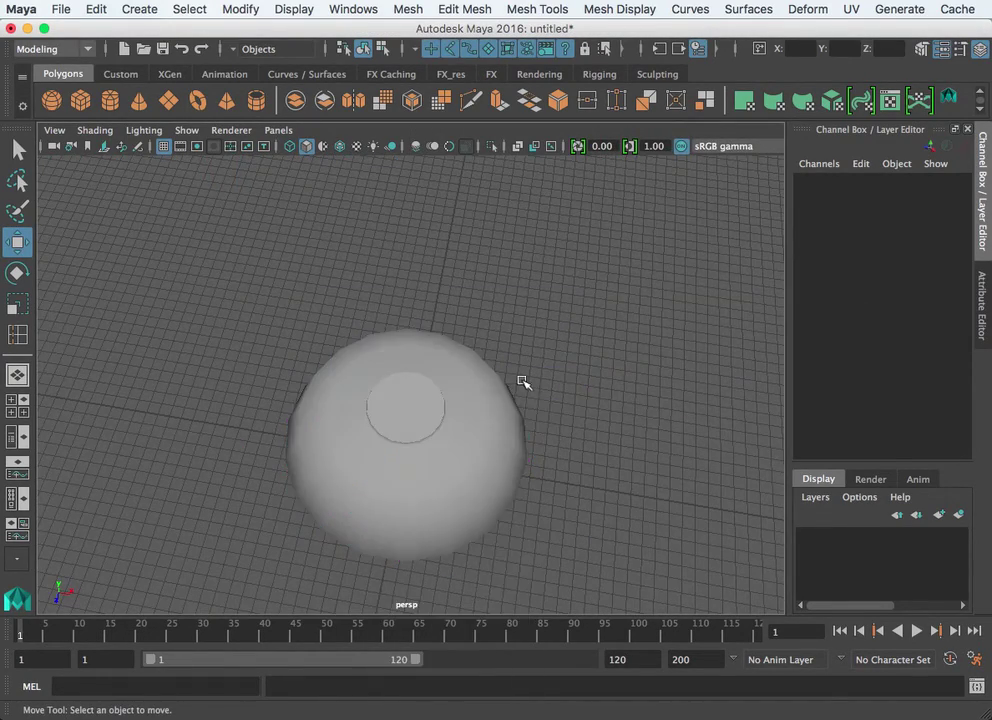
right_click_drag(523, 383, 421, 443, "alt")
left_click_drag(421, 443, 514, 376, "alt")
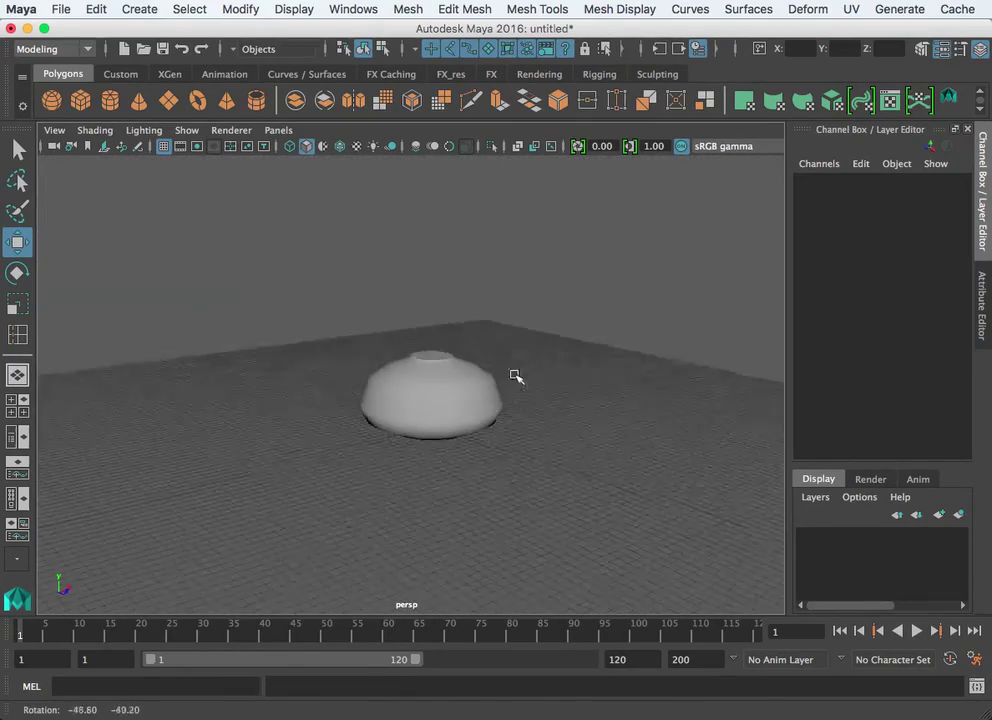
left_click(449, 392)
right_click_drag(537, 402, 575, 406, "alt")
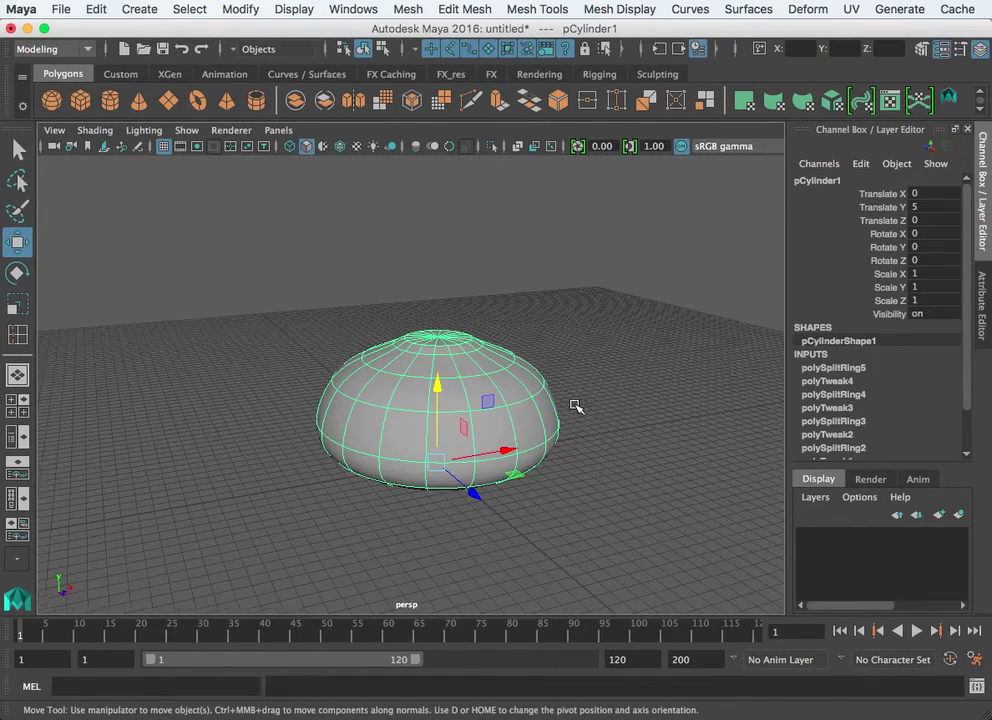
left_click_drag(542, 427, 587, 434, "alt")
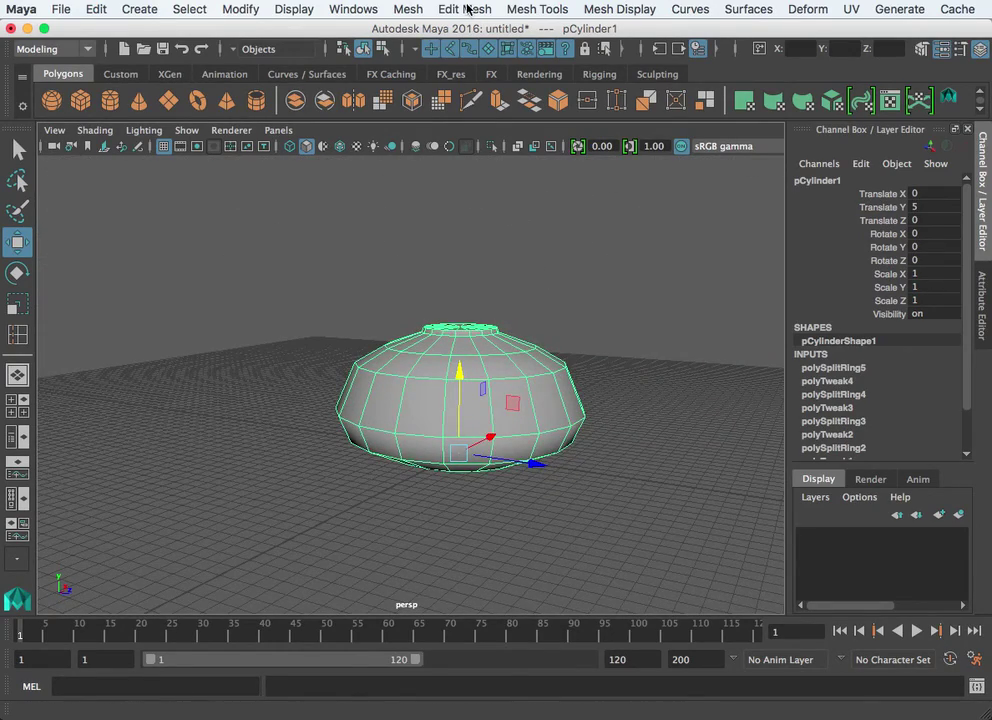
Browse the Edit Mesh and Mesh Tools menus, orbit the pot lower, and show top, persp, front and side views
left_click(465, 9)
mouse_move(547, 8)
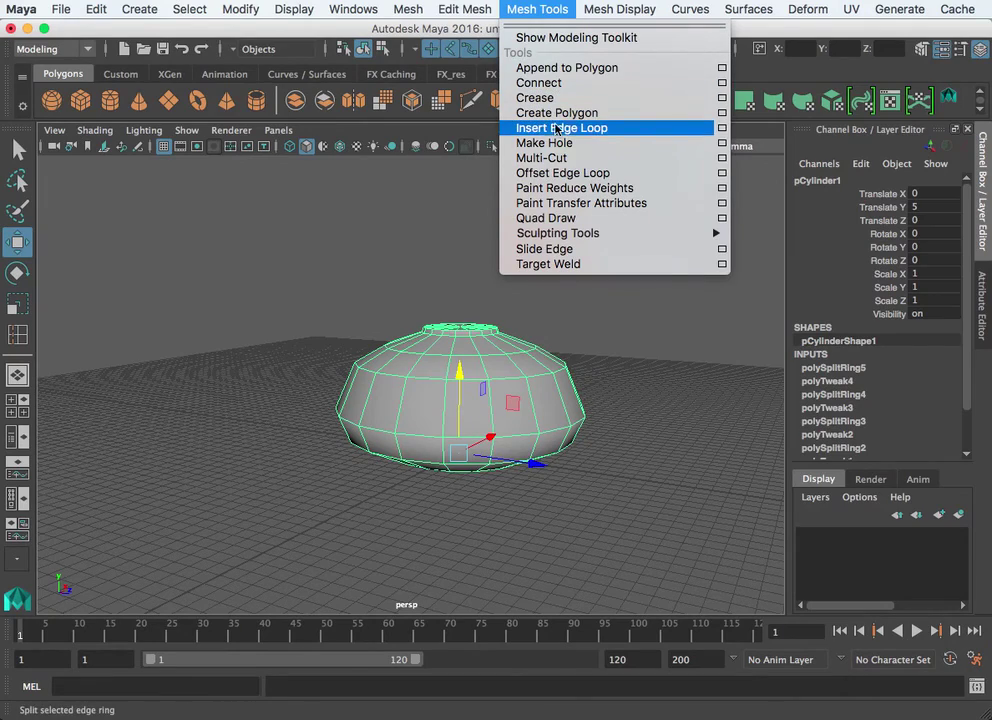
left_click(578, 437)
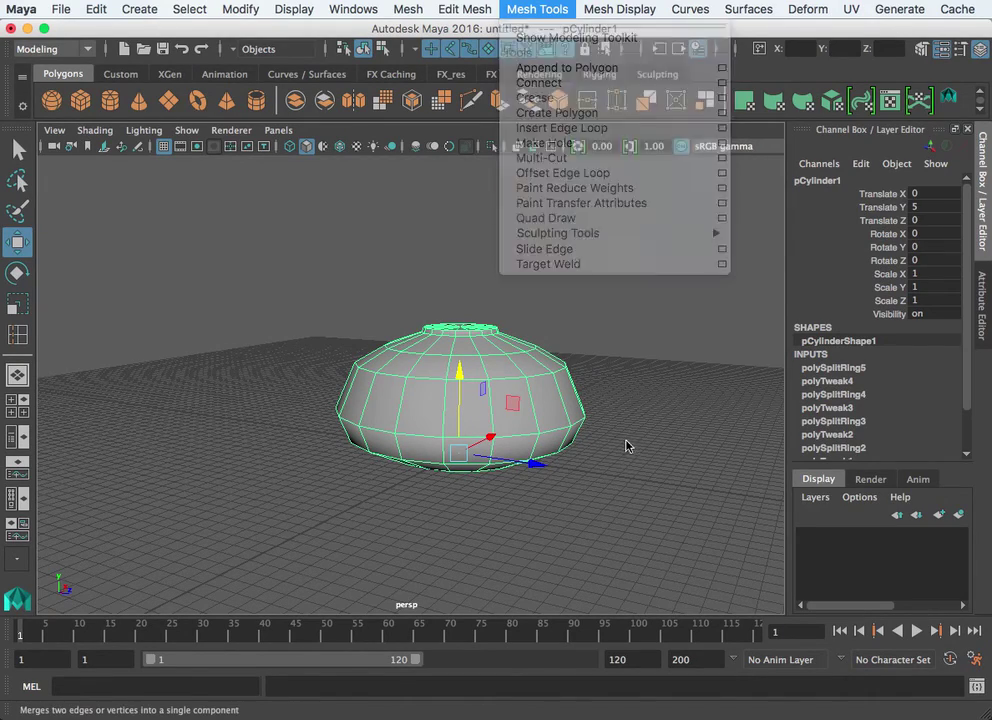
left_click_drag(578, 437, 624, 421, "alt")
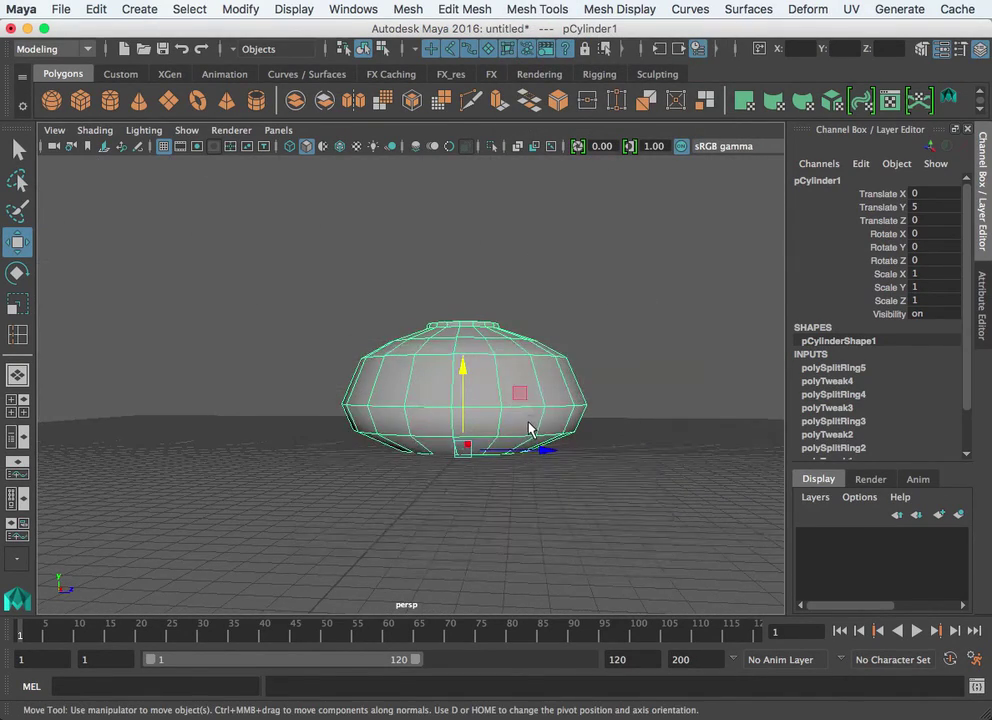
key("space")
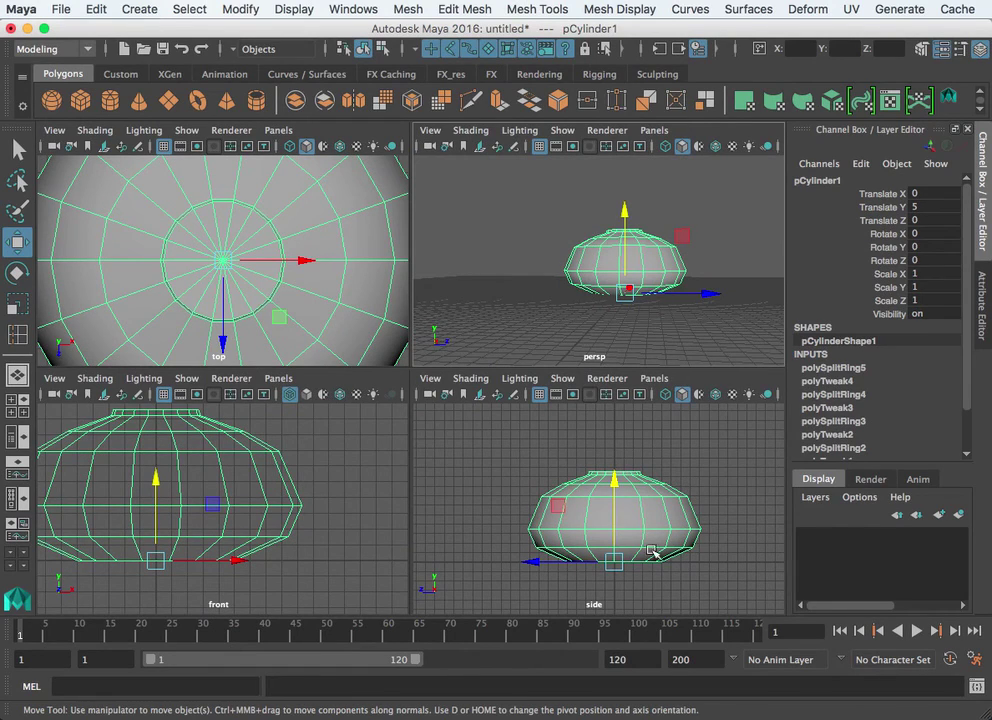